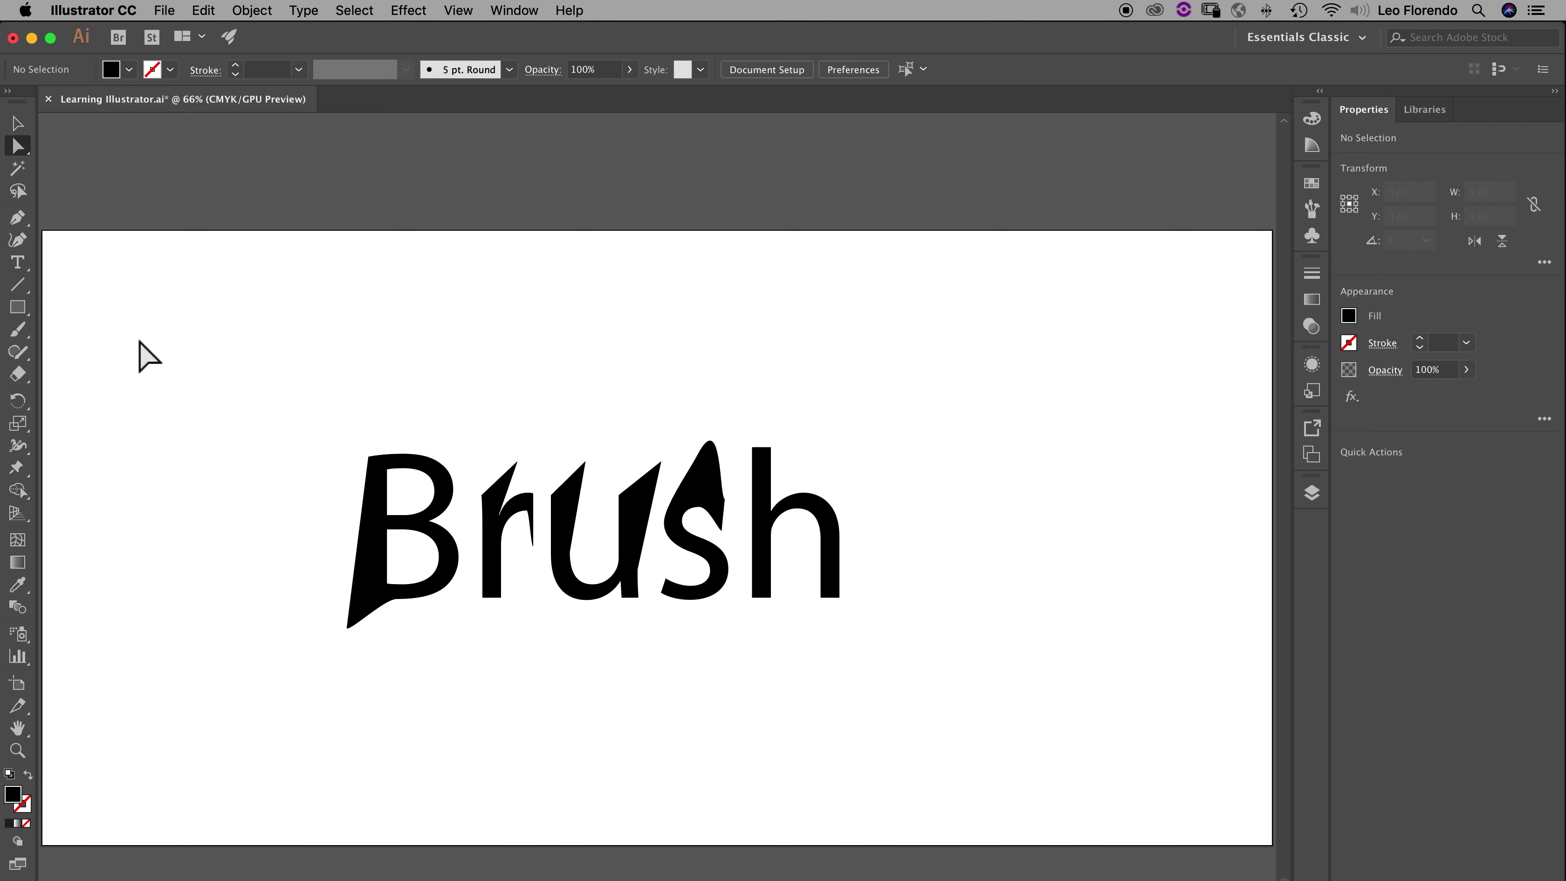
Step: With the Paintbrush (B), paint several test strokes above 'Brush', then undo them
{"action": "key", "text": "b"}
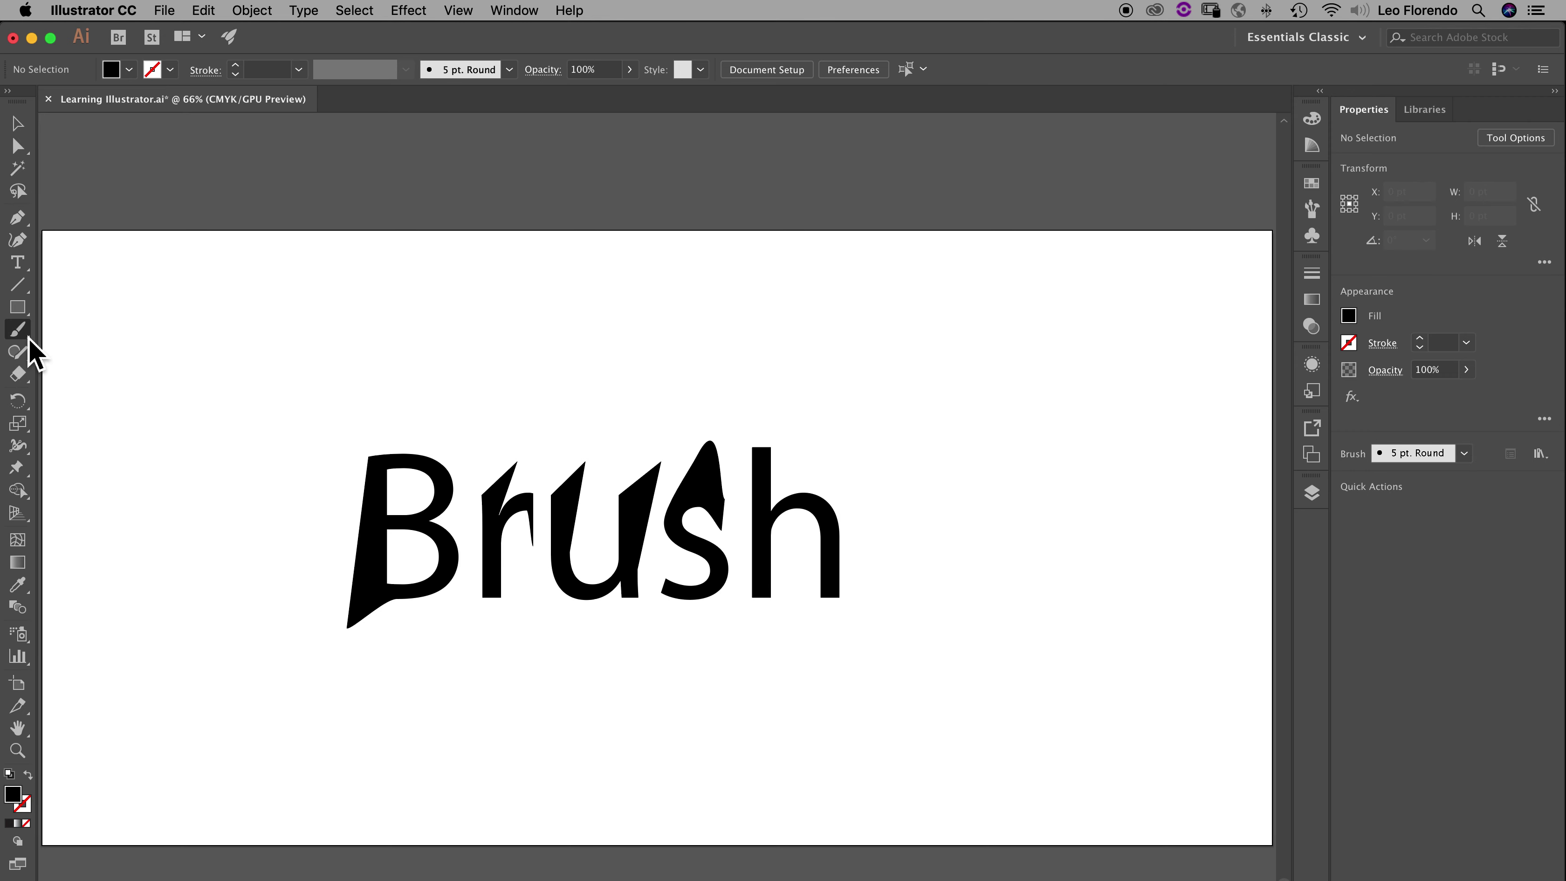
{"action": "mouse_move", "coordinate": [170, 364]}
{"action": "left_mouse_down"}
{"action": "mouse_move", "coordinate": [401, 380]}
{"action": "mouse_move", "coordinate": [393, 358]}
{"action": "left_mouse_up"}
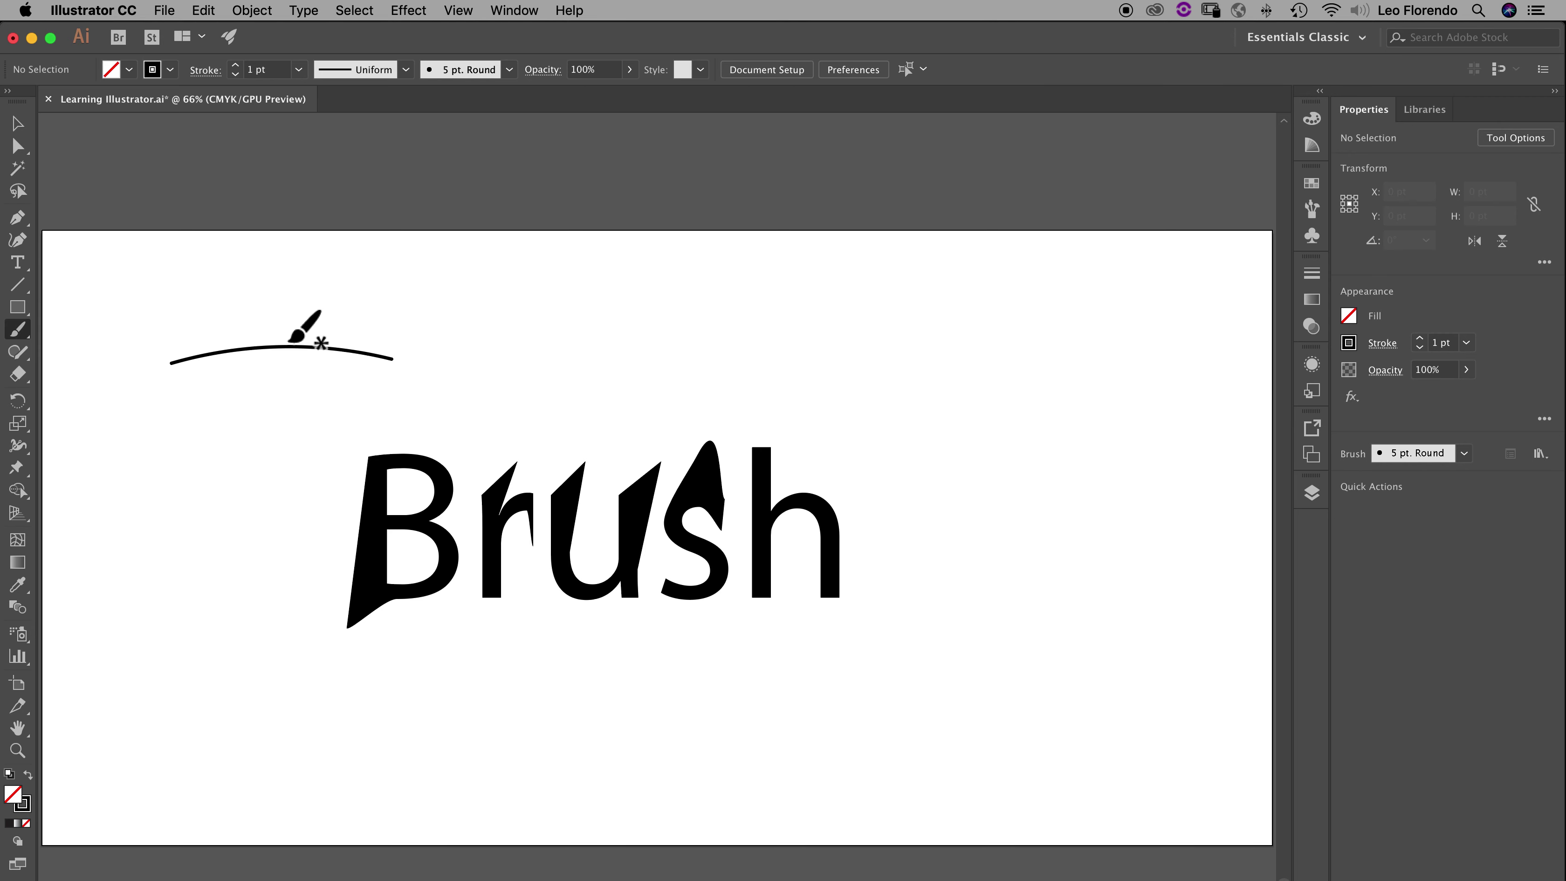
{"action": "left_click_drag", "start_coordinate": [354, 338], "coordinate": [479, 319]}
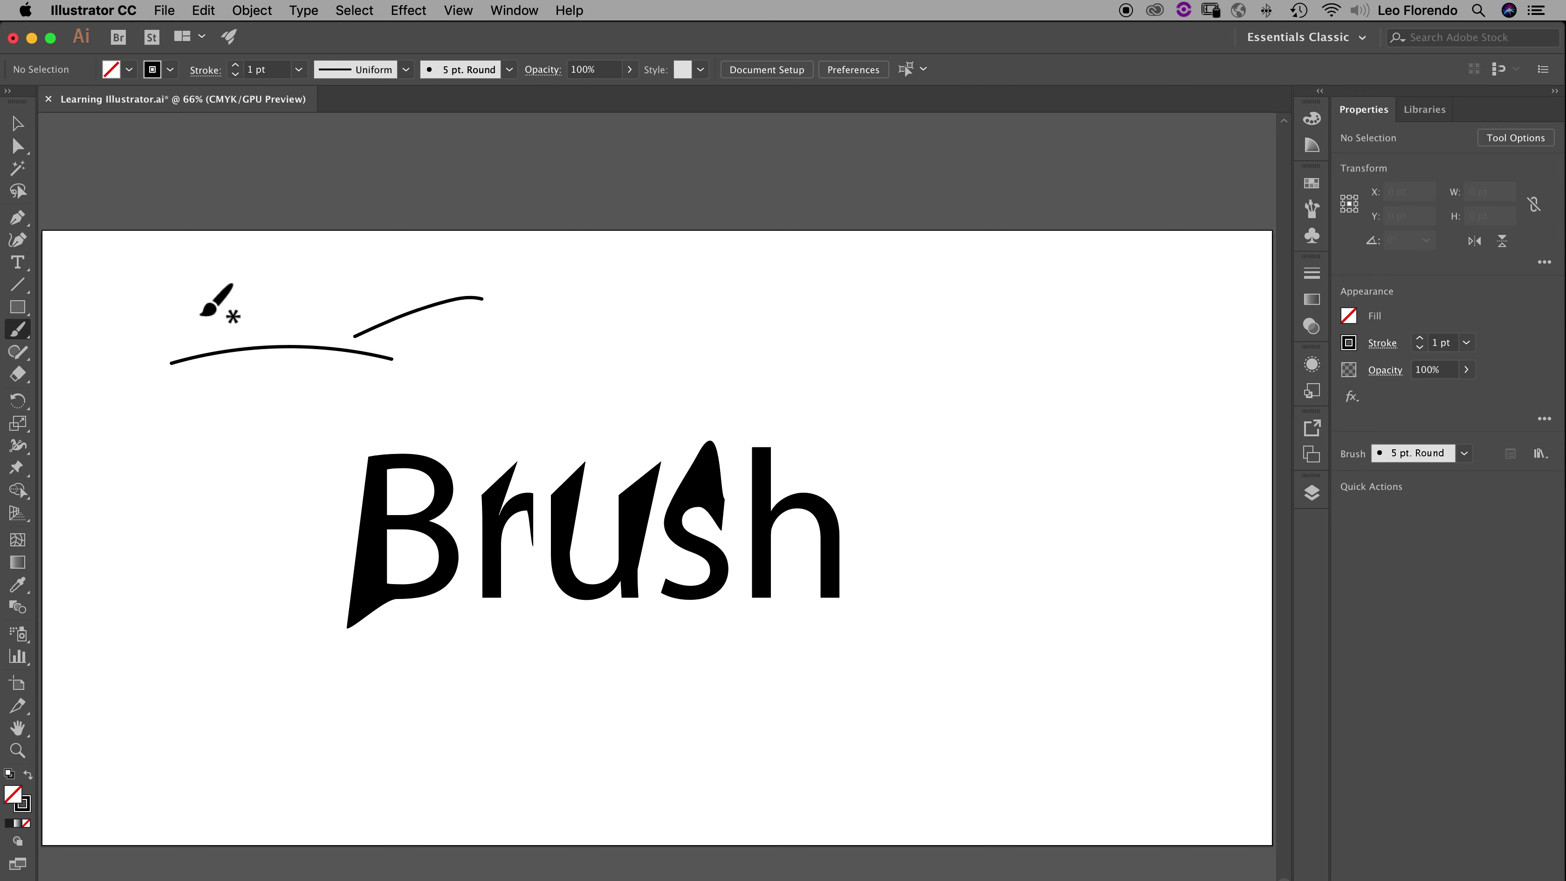
{"action": "key", "text": "ctrl+z"}
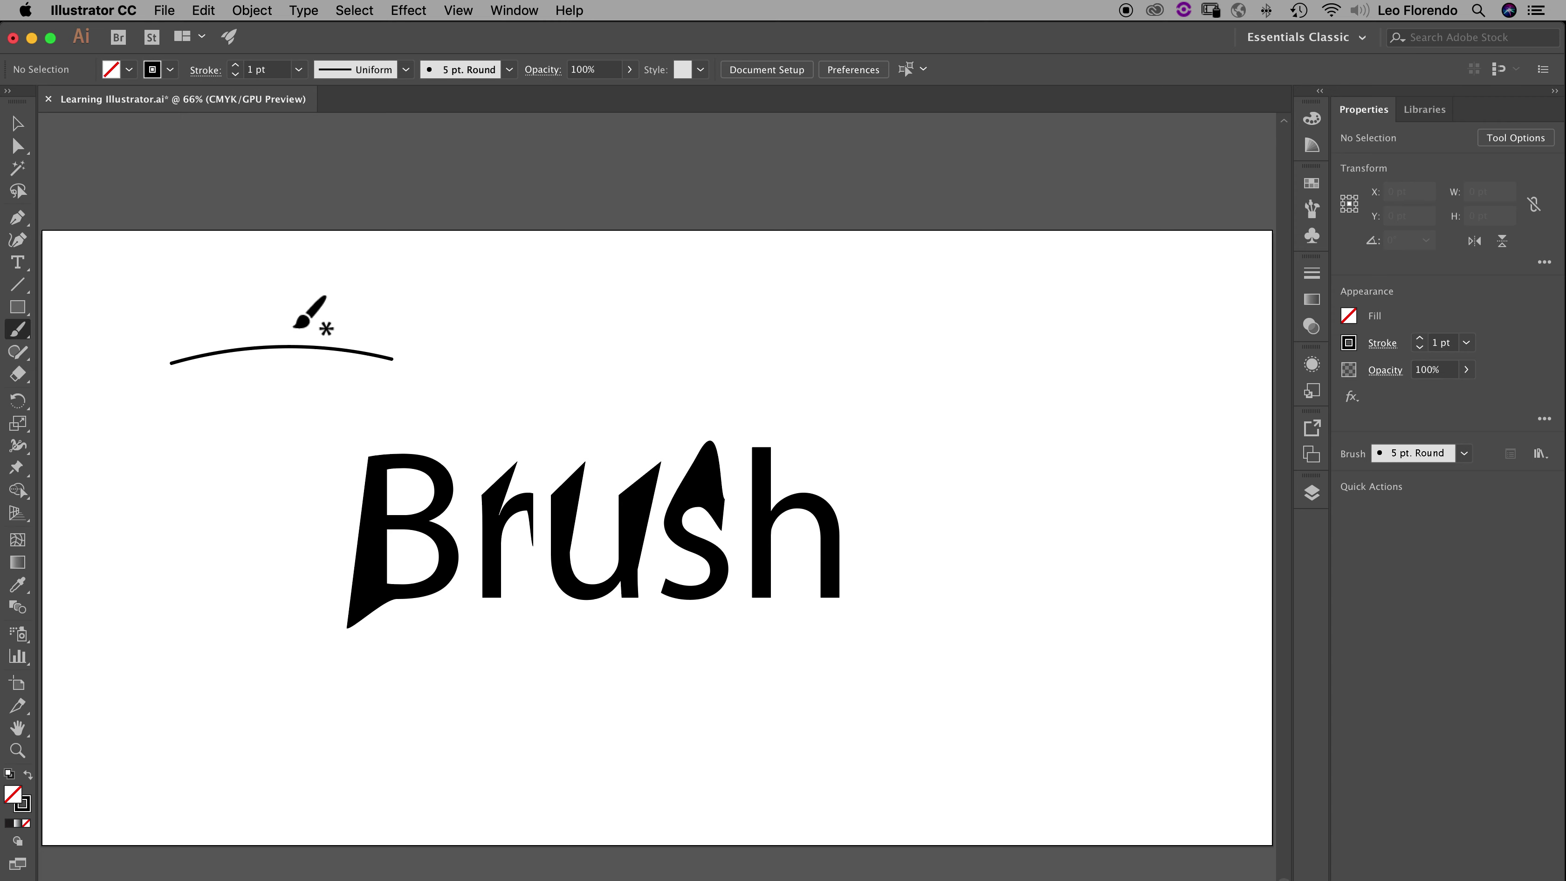
{"action": "key", "text": "ctrl+z"}
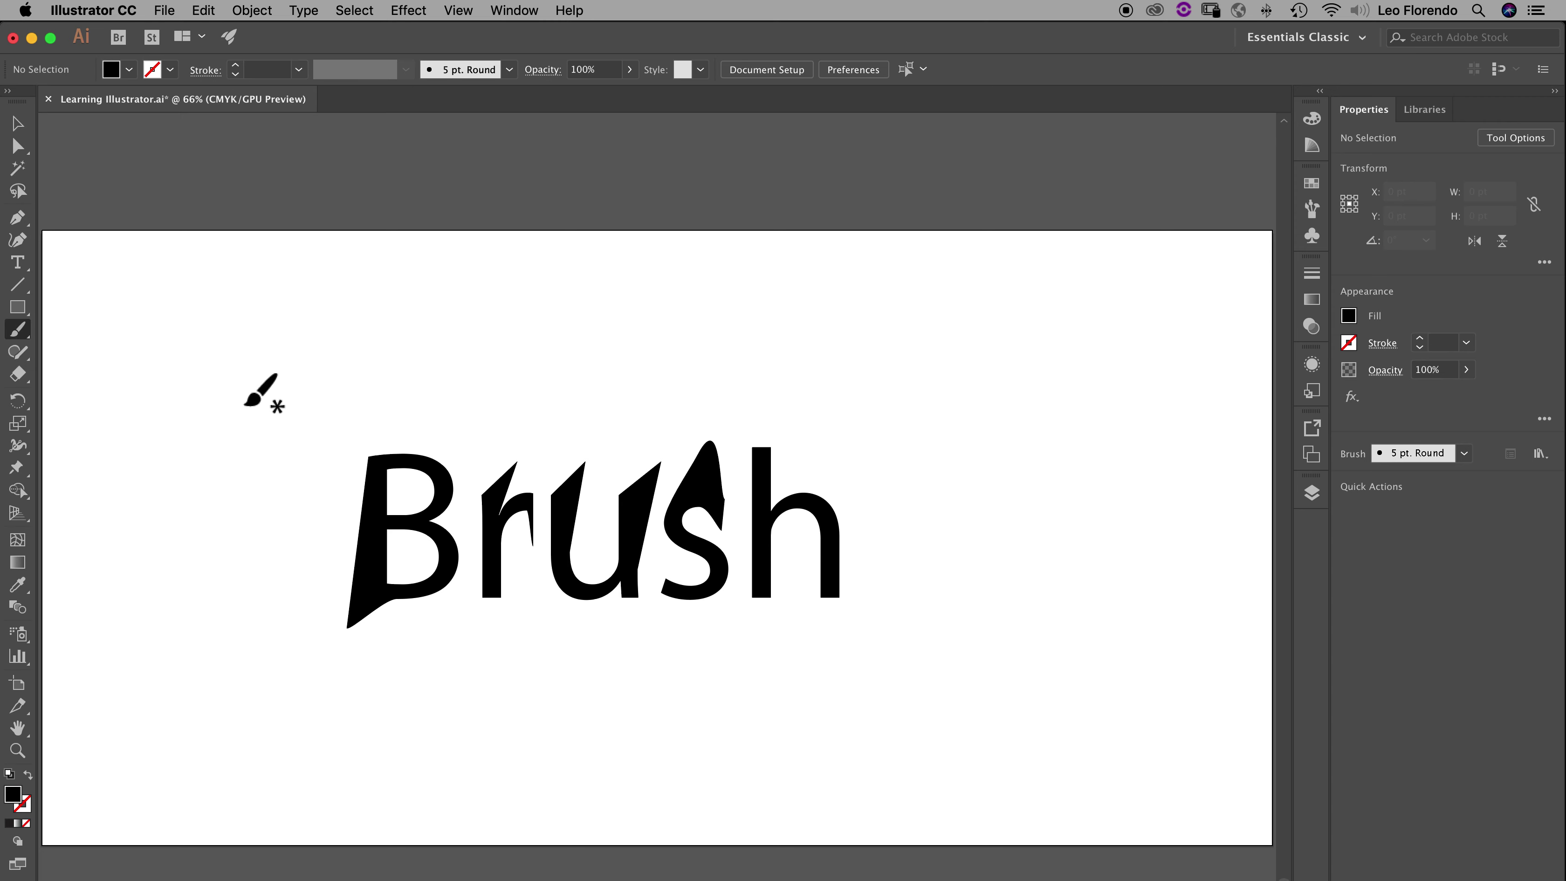
{"action": "left_click_drag", "start_coordinate": [239, 397], "coordinate": [419, 326]}
{"action": "key", "text": "ctrl+z"}
{"action": "mouse_move", "coordinate": [400, 383]}
{"action": "left_mouse_down"}
{"action": "mouse_move", "coordinate": [519, 332]}
{"action": "mouse_move", "coordinate": [580, 301]}
{"action": "left_mouse_up"}
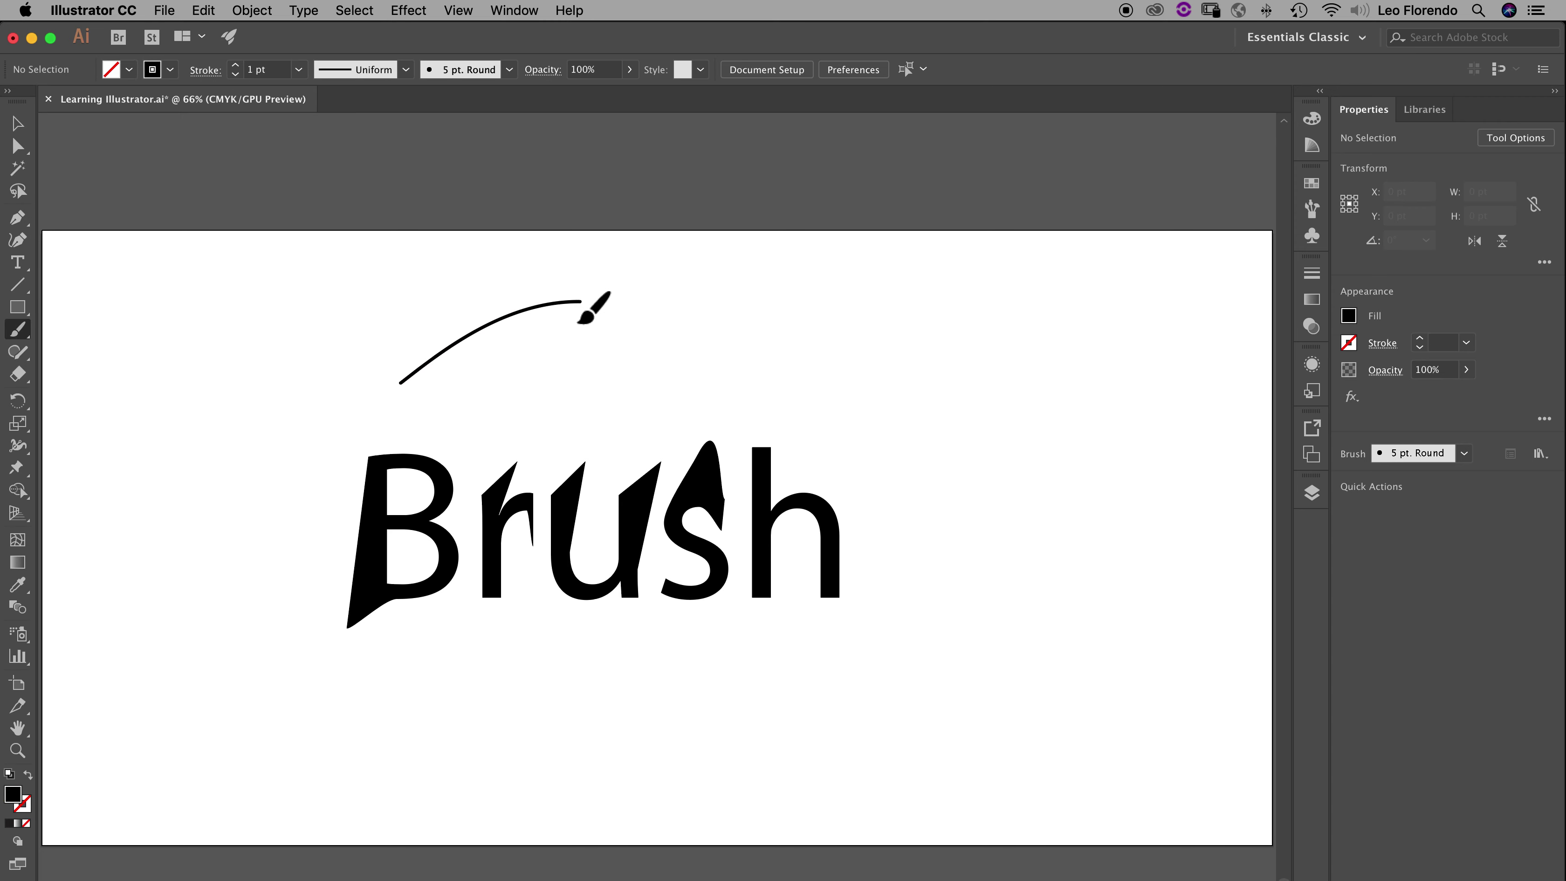
{"action": "mouse_move", "coordinate": [543, 370]}
{"action": "left_mouse_down"}
{"action": "mouse_move", "coordinate": [714, 307]}
{"action": "mouse_move", "coordinate": [890, 303]}
{"action": "left_mouse_up"}
{"action": "key", "text": "ctrl+z"}
{"action": "key", "text": "ctrl+z"}
{"action": "key", "text": "ctrl+z"}
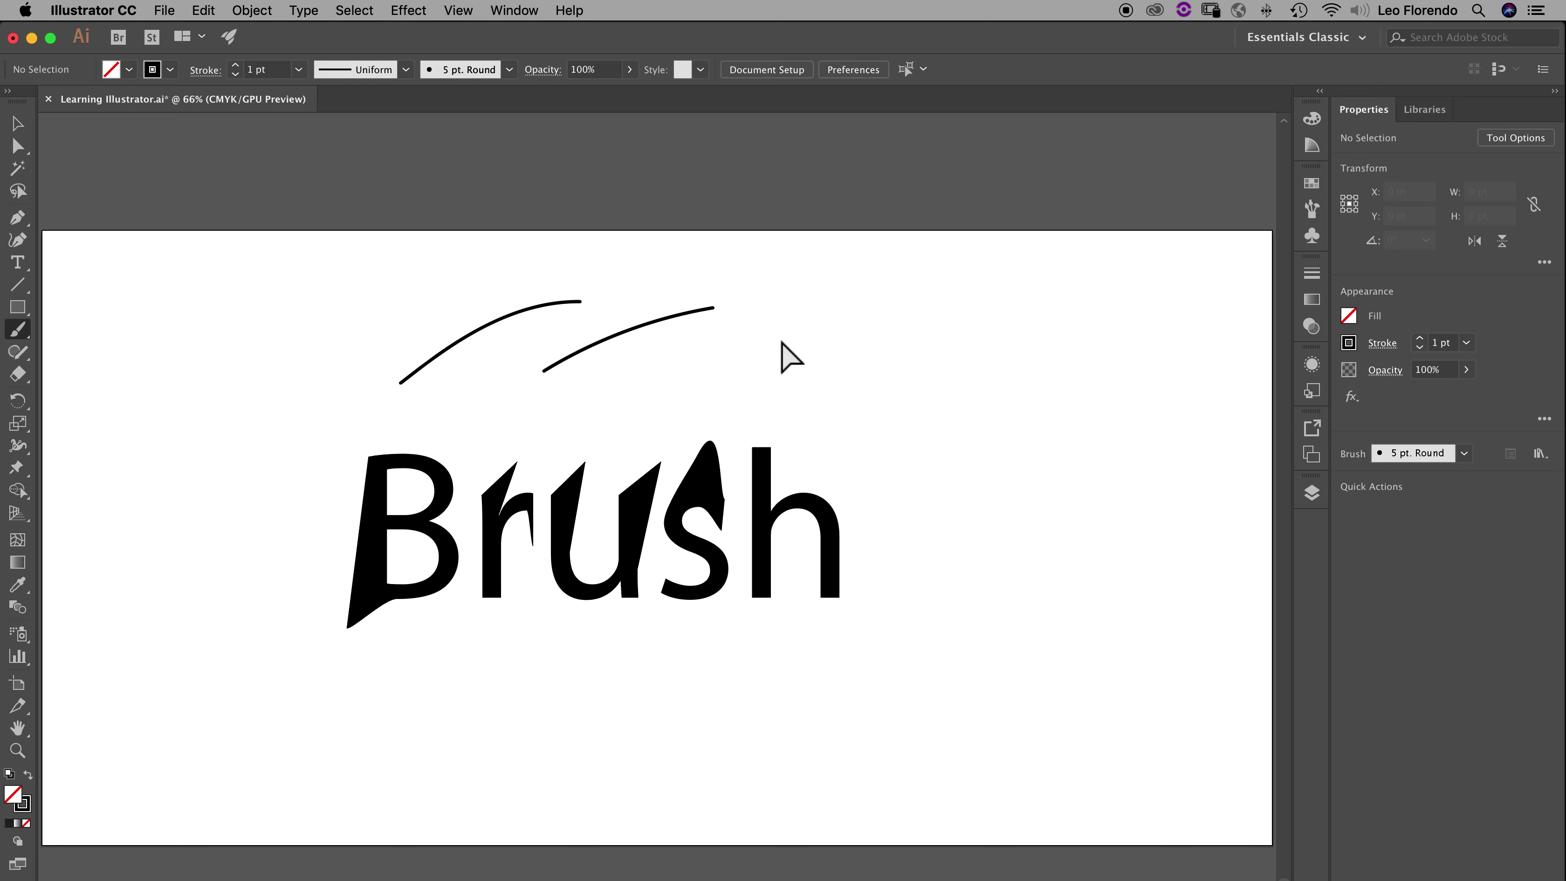
Step: Try more curved and long wavy test strokes across the top, then undo them
{"action": "left_click_drag", "start_coordinate": [321, 341], "coordinate": [517, 297]}
{"action": "left_click_drag", "start_coordinate": [485, 359], "coordinate": [653, 321]}
{"action": "left_click_drag", "start_coordinate": [609, 362], "coordinate": [730, 335]}
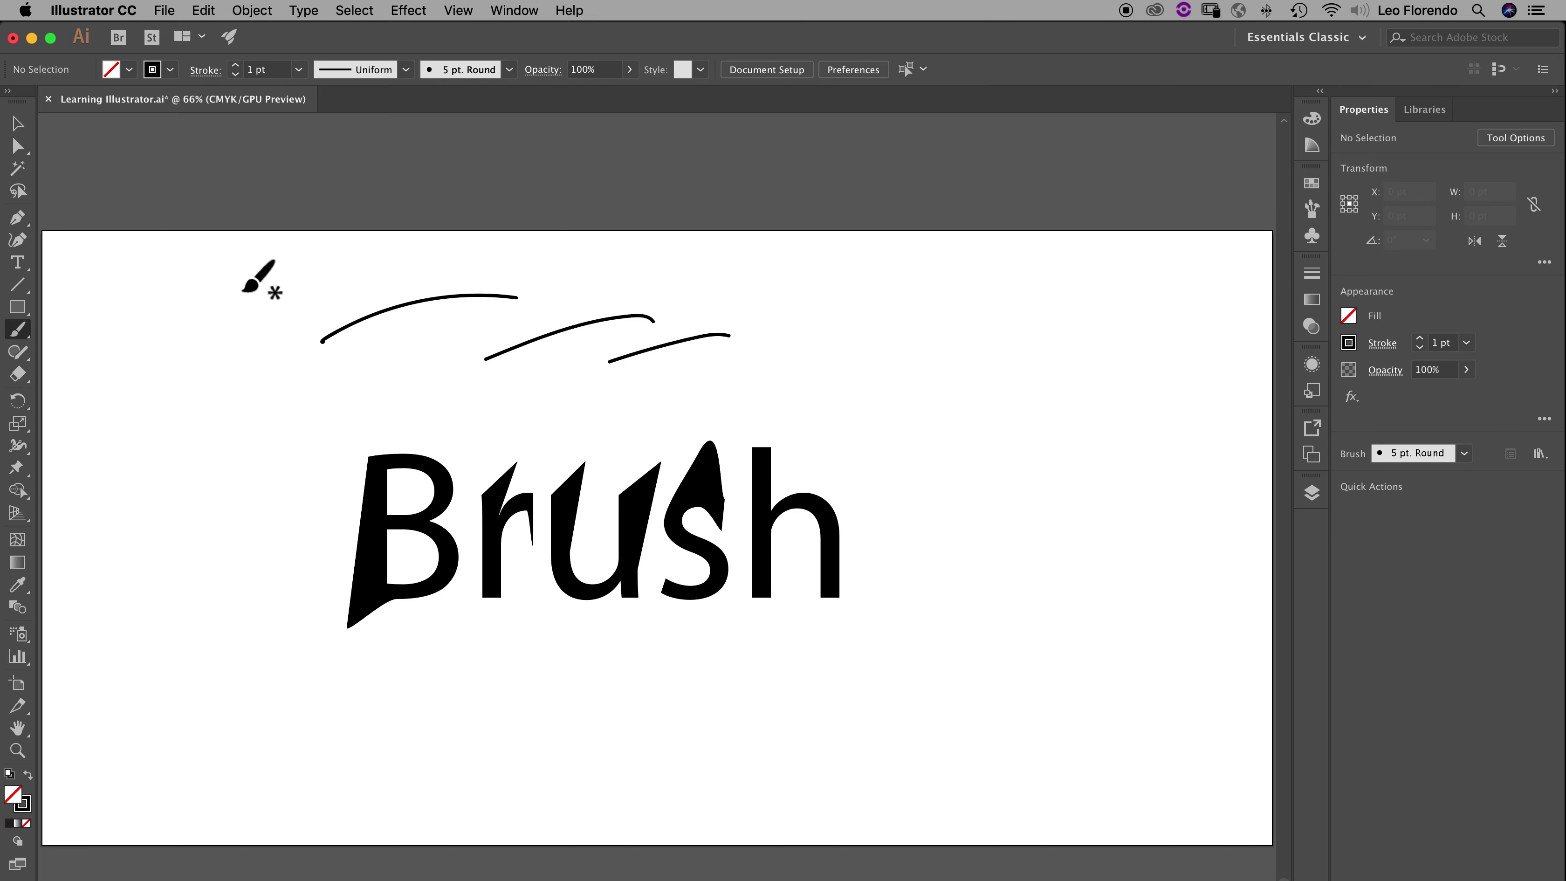
{"action": "mouse_move", "coordinate": [221, 293]}
{"action": "left_mouse_down"}
{"action": "mouse_move", "coordinate": [440, 396]}
{"action": "mouse_move", "coordinate": [604, 323]}
{"action": "mouse_move", "coordinate": [744, 306]}
{"action": "mouse_move", "coordinate": [885, 335]}
{"action": "left_mouse_up"}
{"action": "mouse_move", "coordinate": [333, 260]}
{"action": "left_mouse_down"}
{"action": "mouse_move", "coordinate": [599, 357]}
{"action": "mouse_move", "coordinate": [771, 288]}
{"action": "mouse_move", "coordinate": [868, 347]}
{"action": "left_mouse_up"}
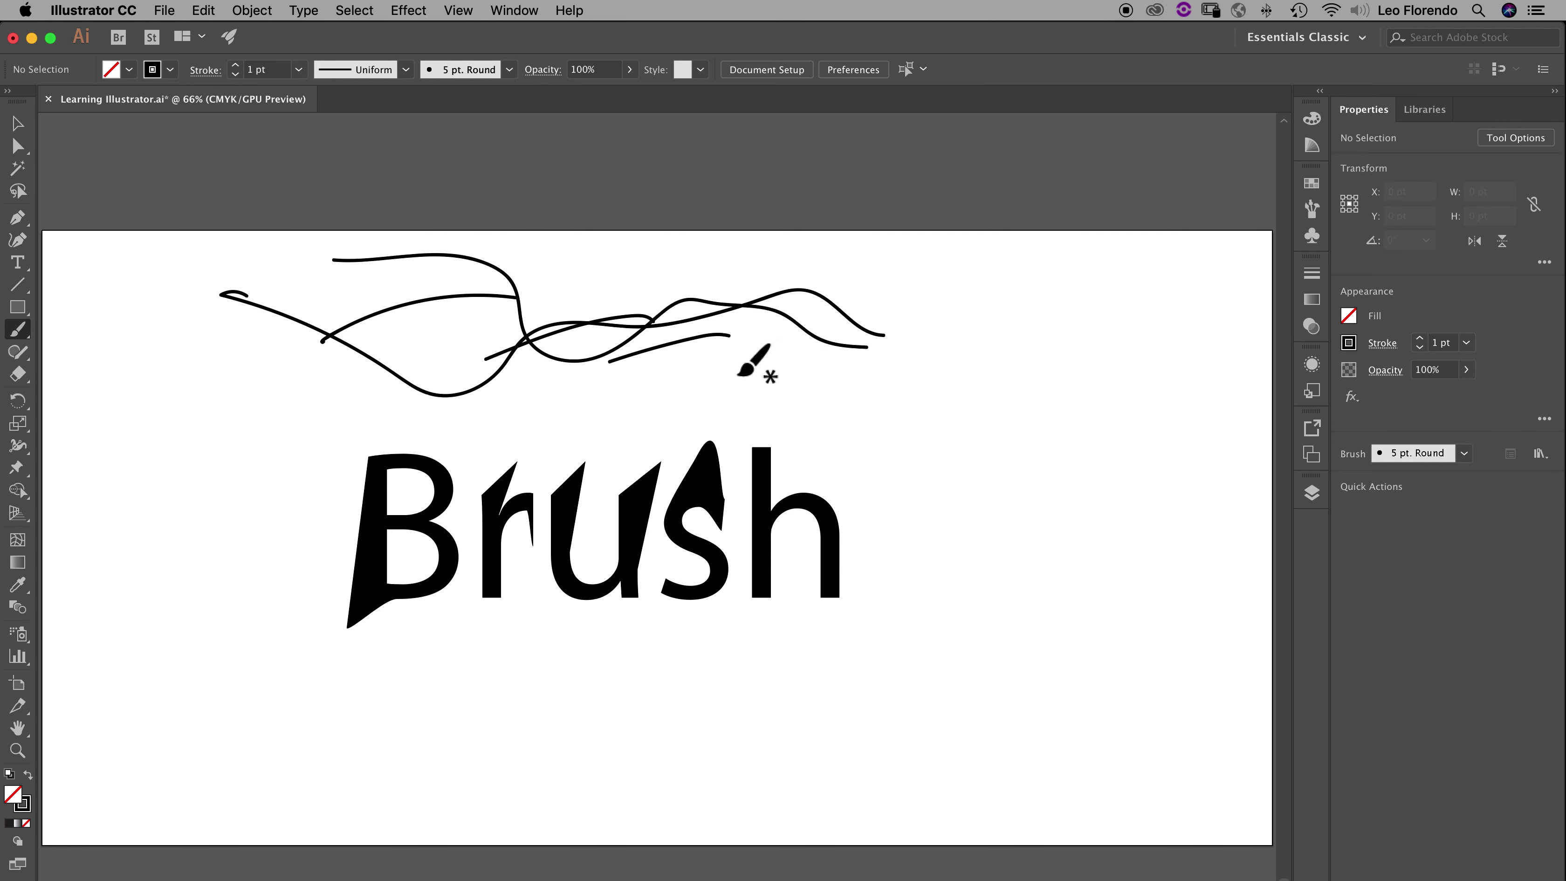
{"action": "key", "text": "super+z"}
{"action": "key", "text": "super+z"}
{"action": "key", "text": "super+z"}
{"action": "key", "text": "super+z"}
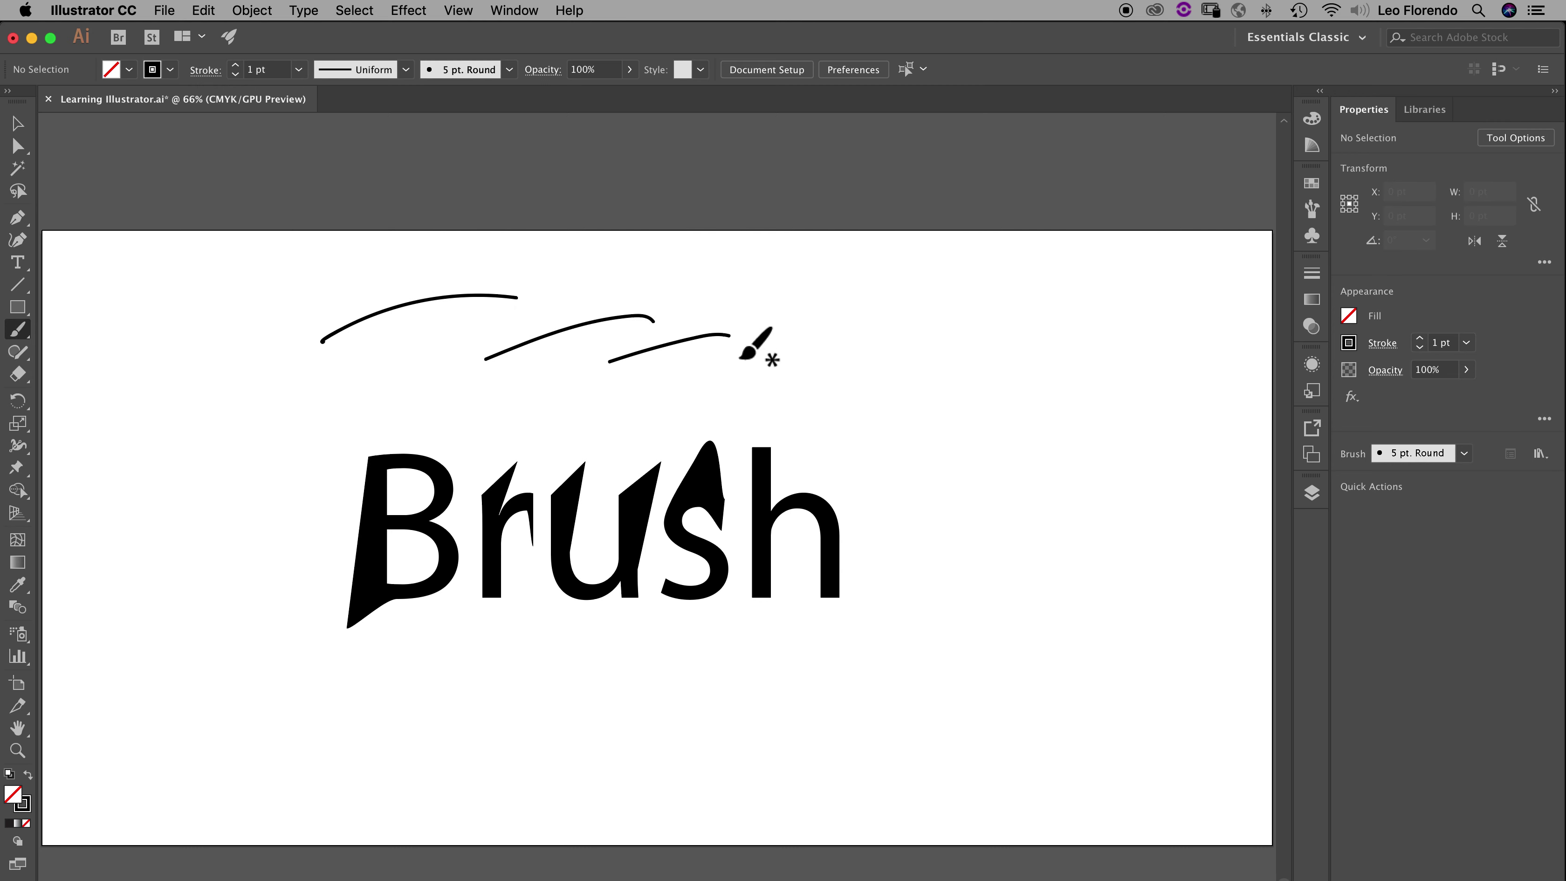
{"action": "key", "text": "super+z"}
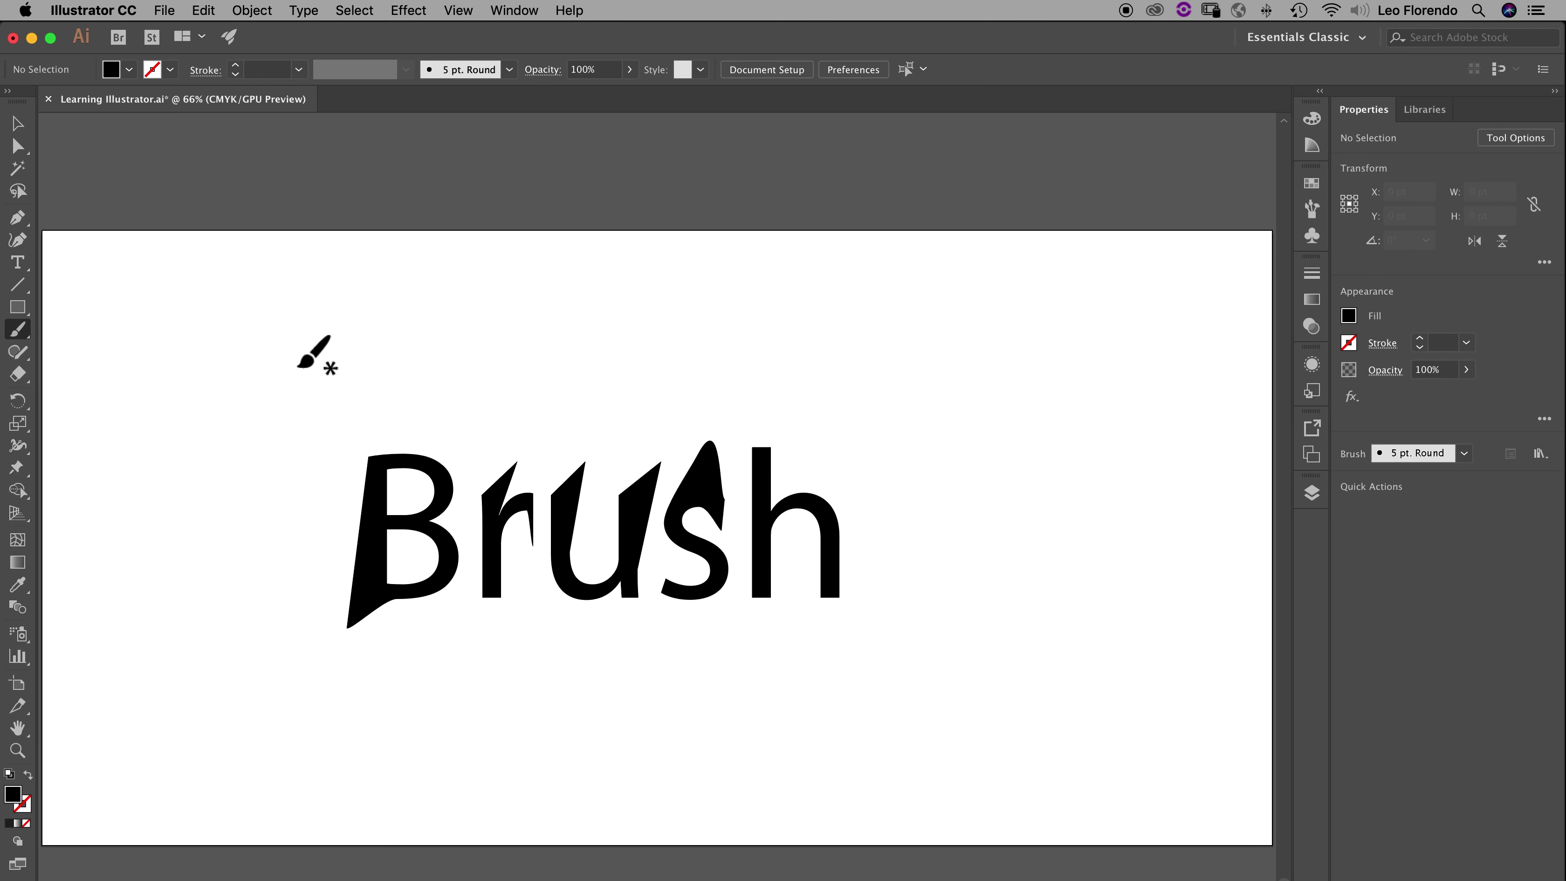
Step: In the Brushes panel, create a new brush of type Calligraphic Brush
{"action": "left_click", "coordinate": [1311, 208]}
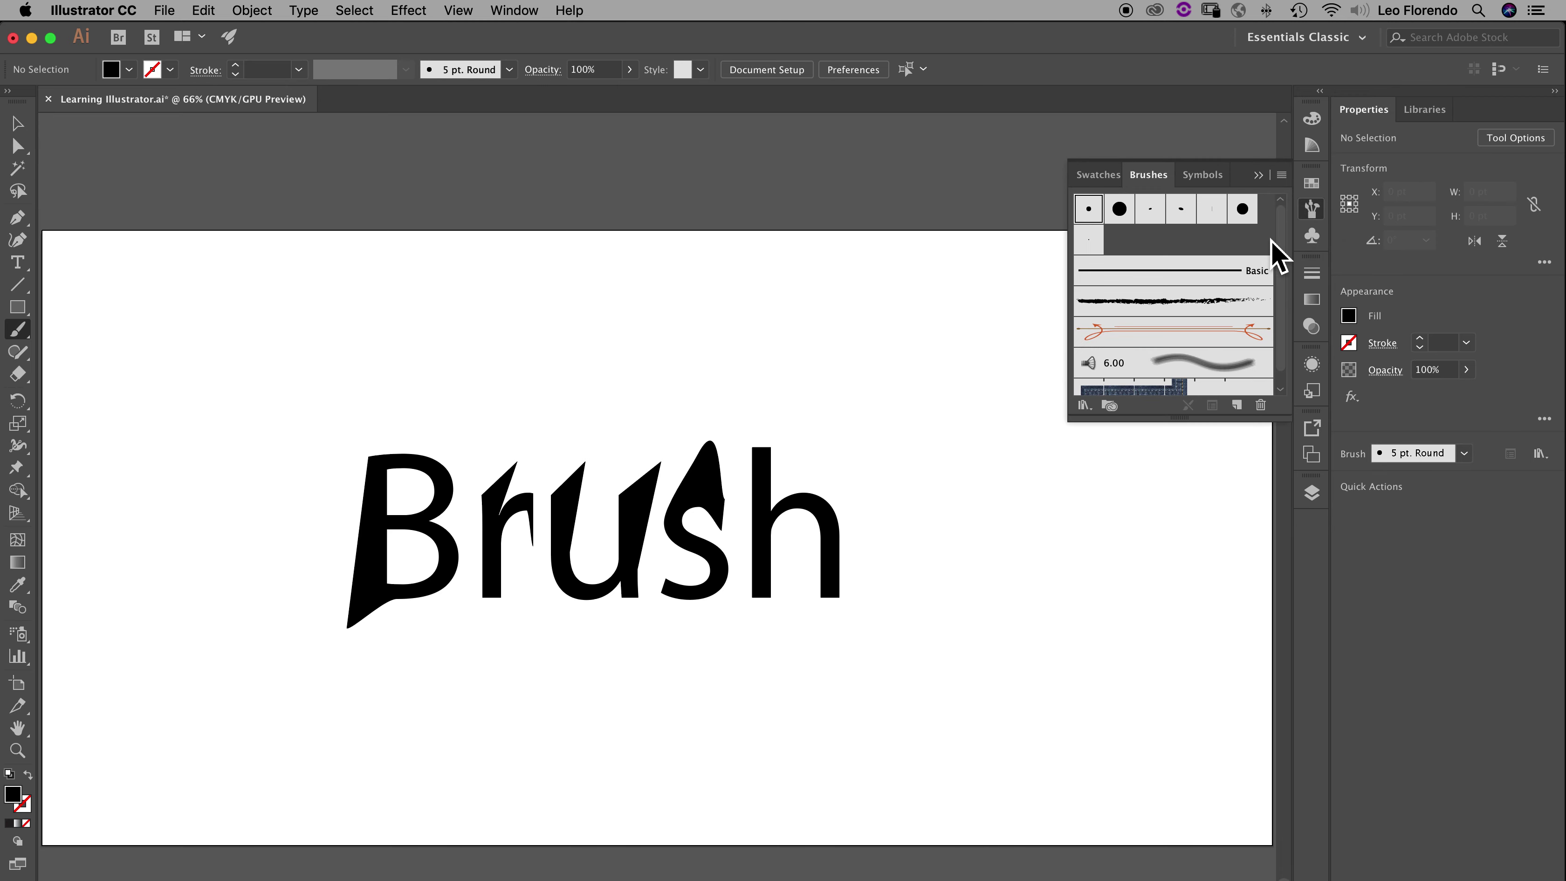
{"action": "left_click", "coordinate": [1238, 406]}
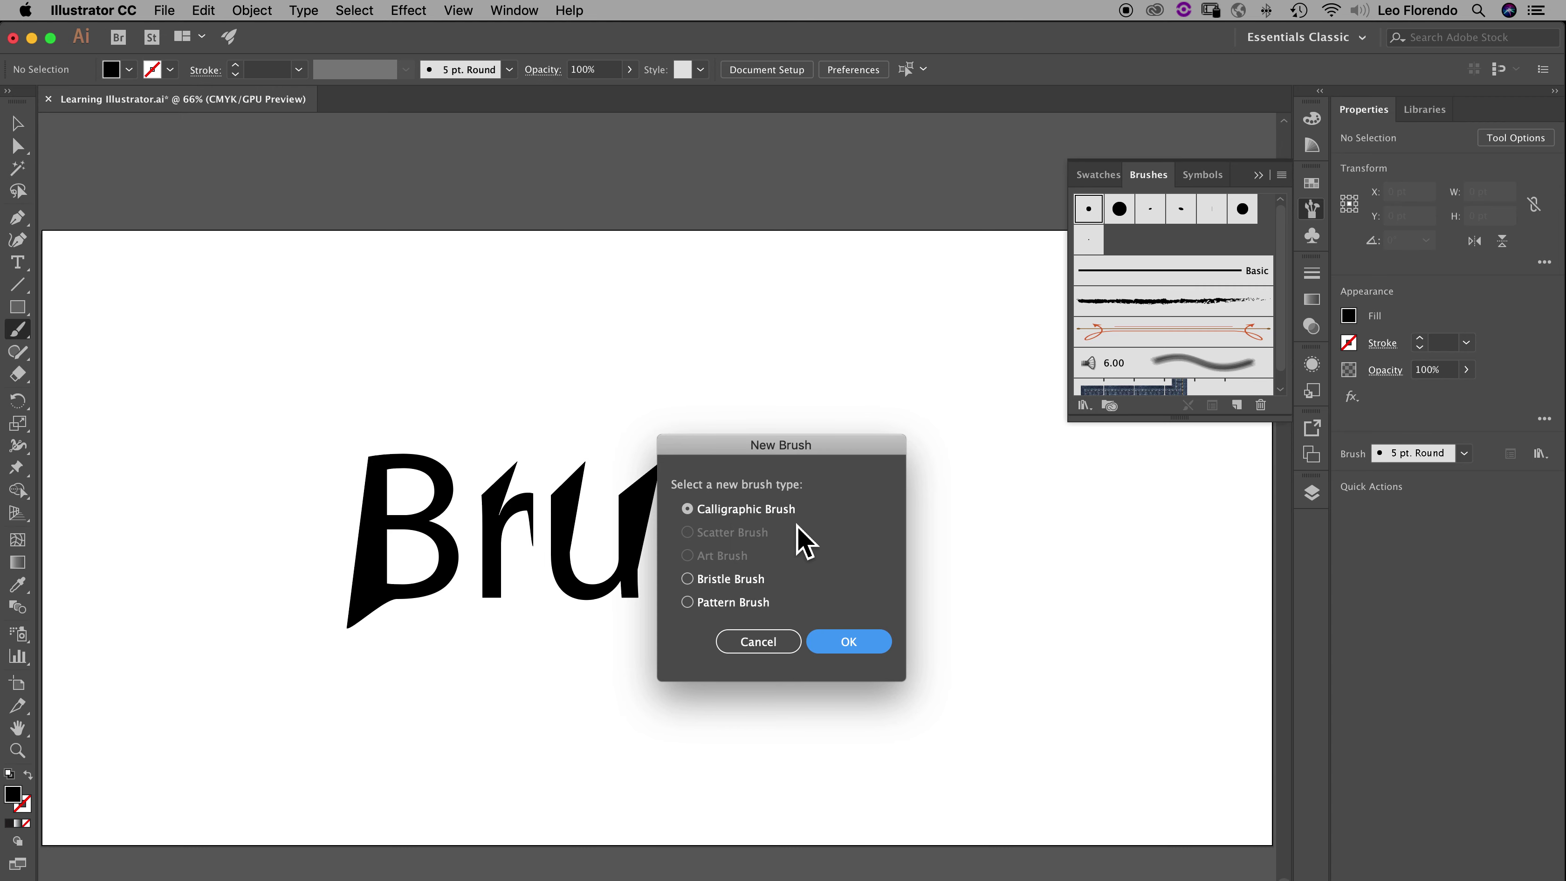
{"action": "left_click", "coordinate": [865, 645]}
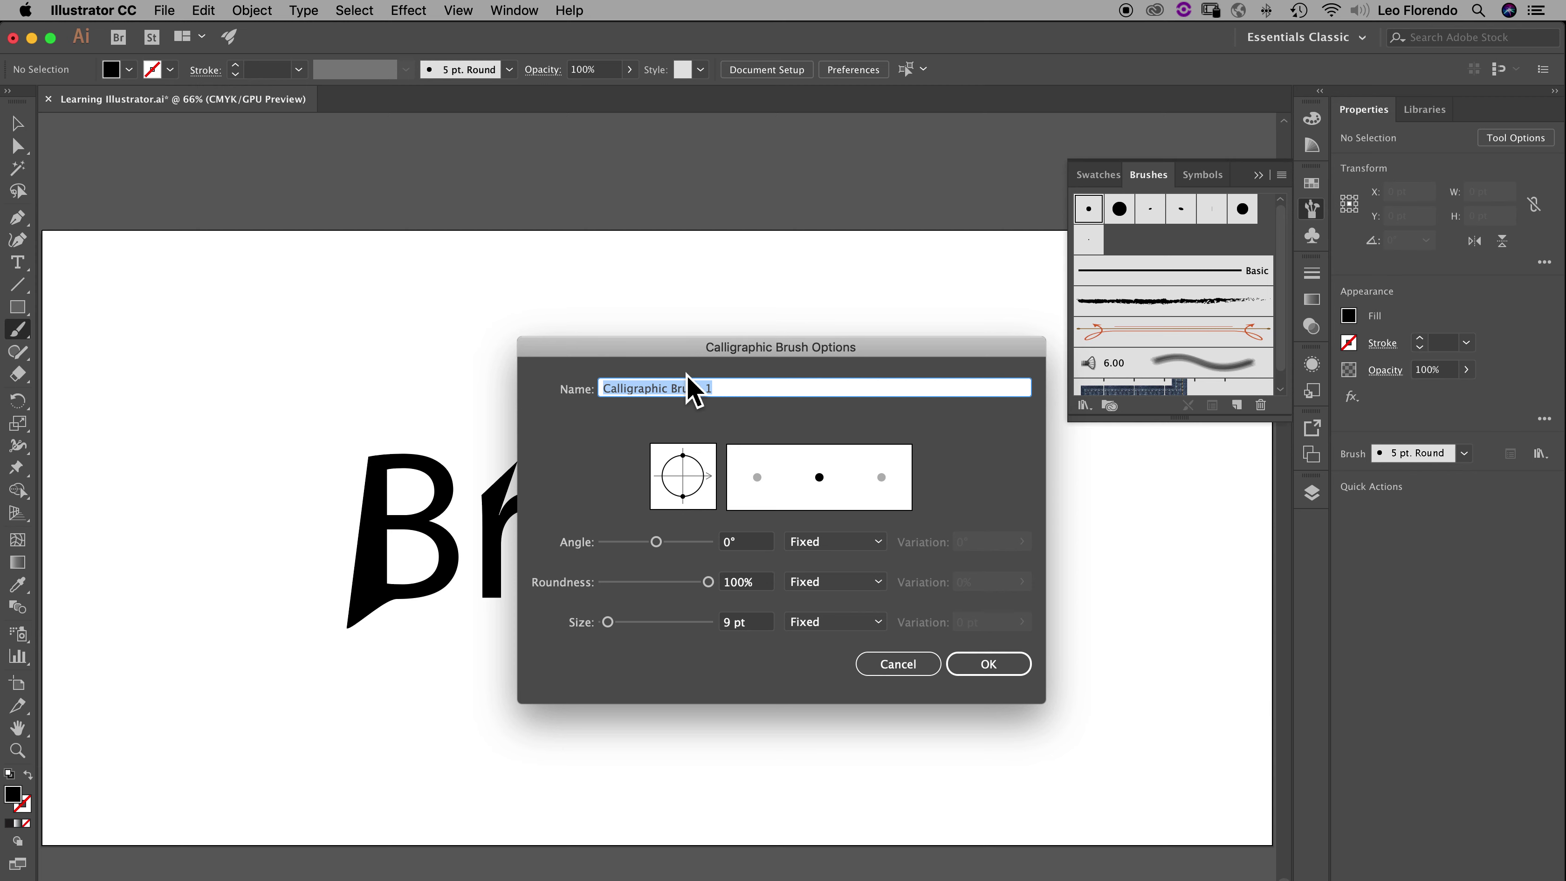
Step: Name the brush 'Pressure Sensitive' and give it 20 pt size with 20 pt Pressure variation
{"action": "type", "text": "Pressure Sensitive"}
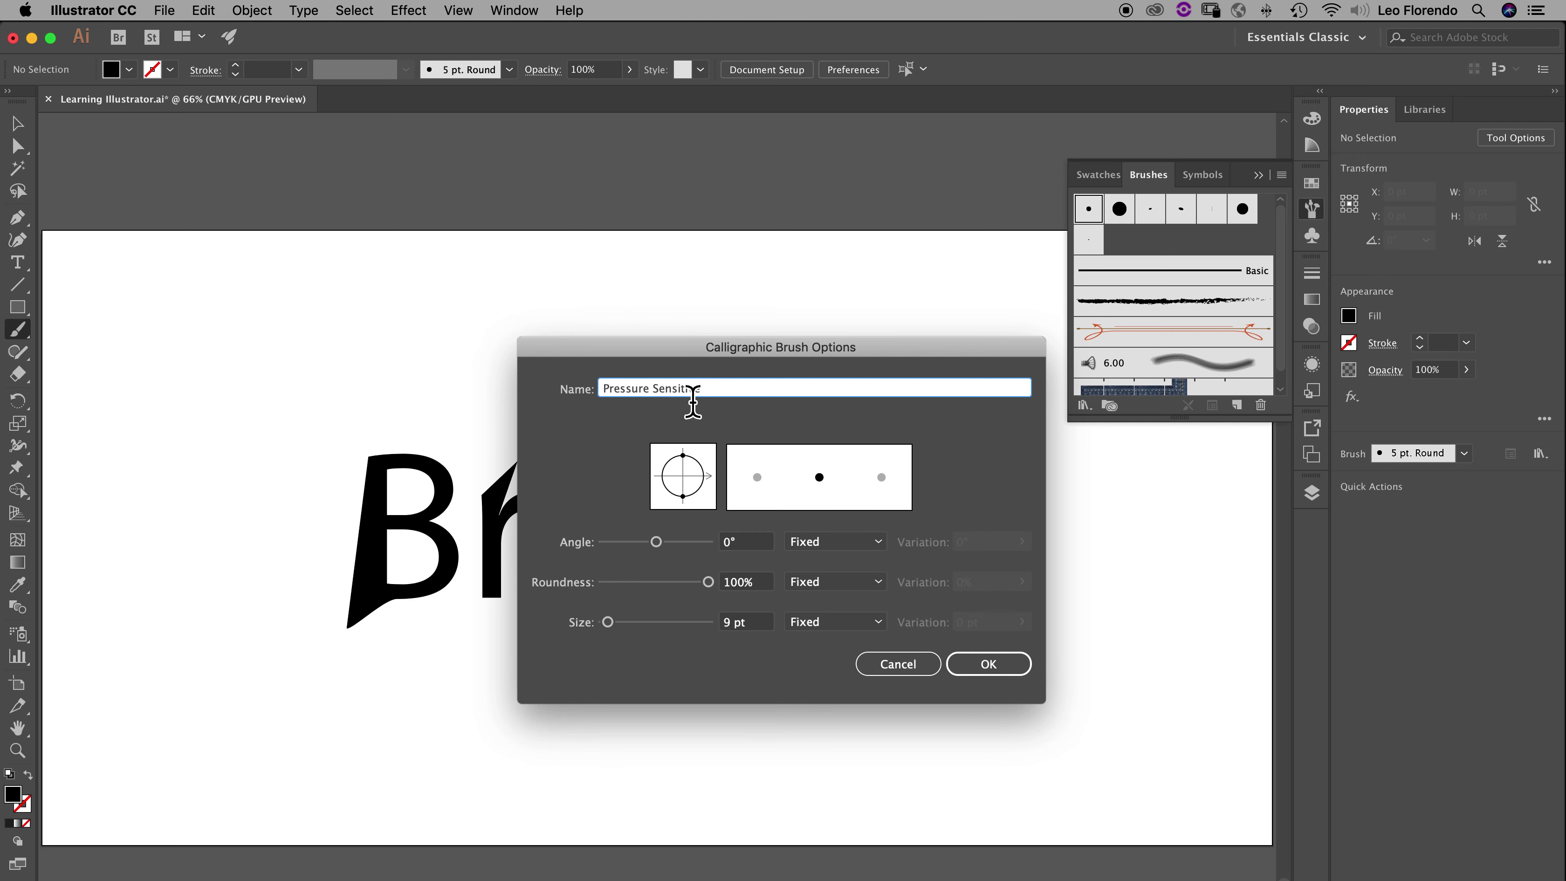
{"action": "left_click", "coordinate": [609, 623]}
{"action": "left_click_drag", "start_coordinate": [615, 627], "coordinate": [620, 628]}
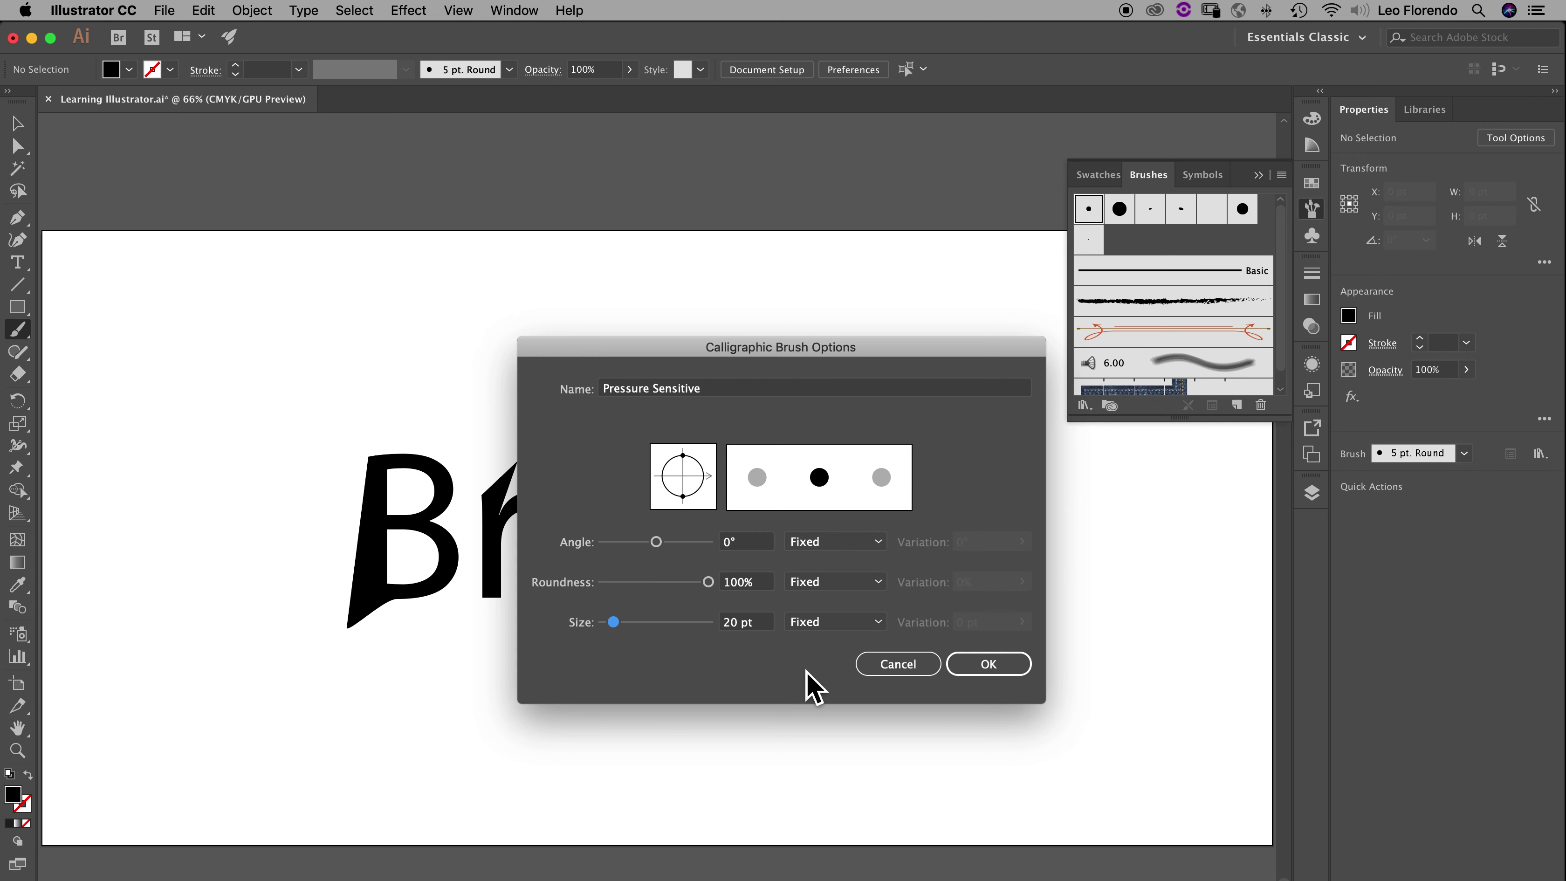
{"action": "left_click", "coordinate": [841, 628]}
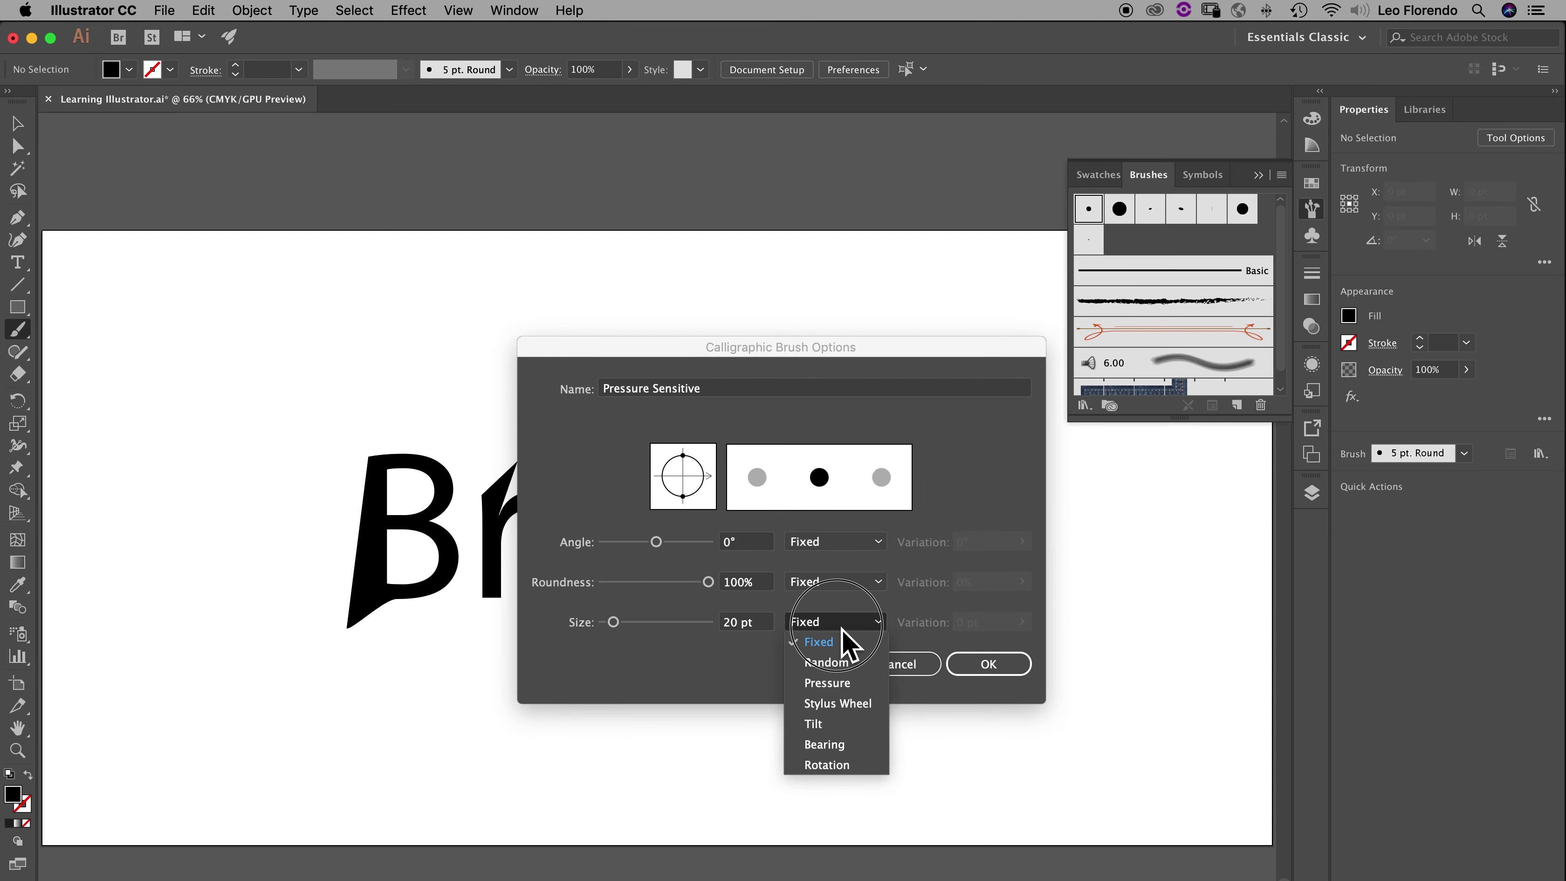
{"action": "left_click", "coordinate": [855, 690]}
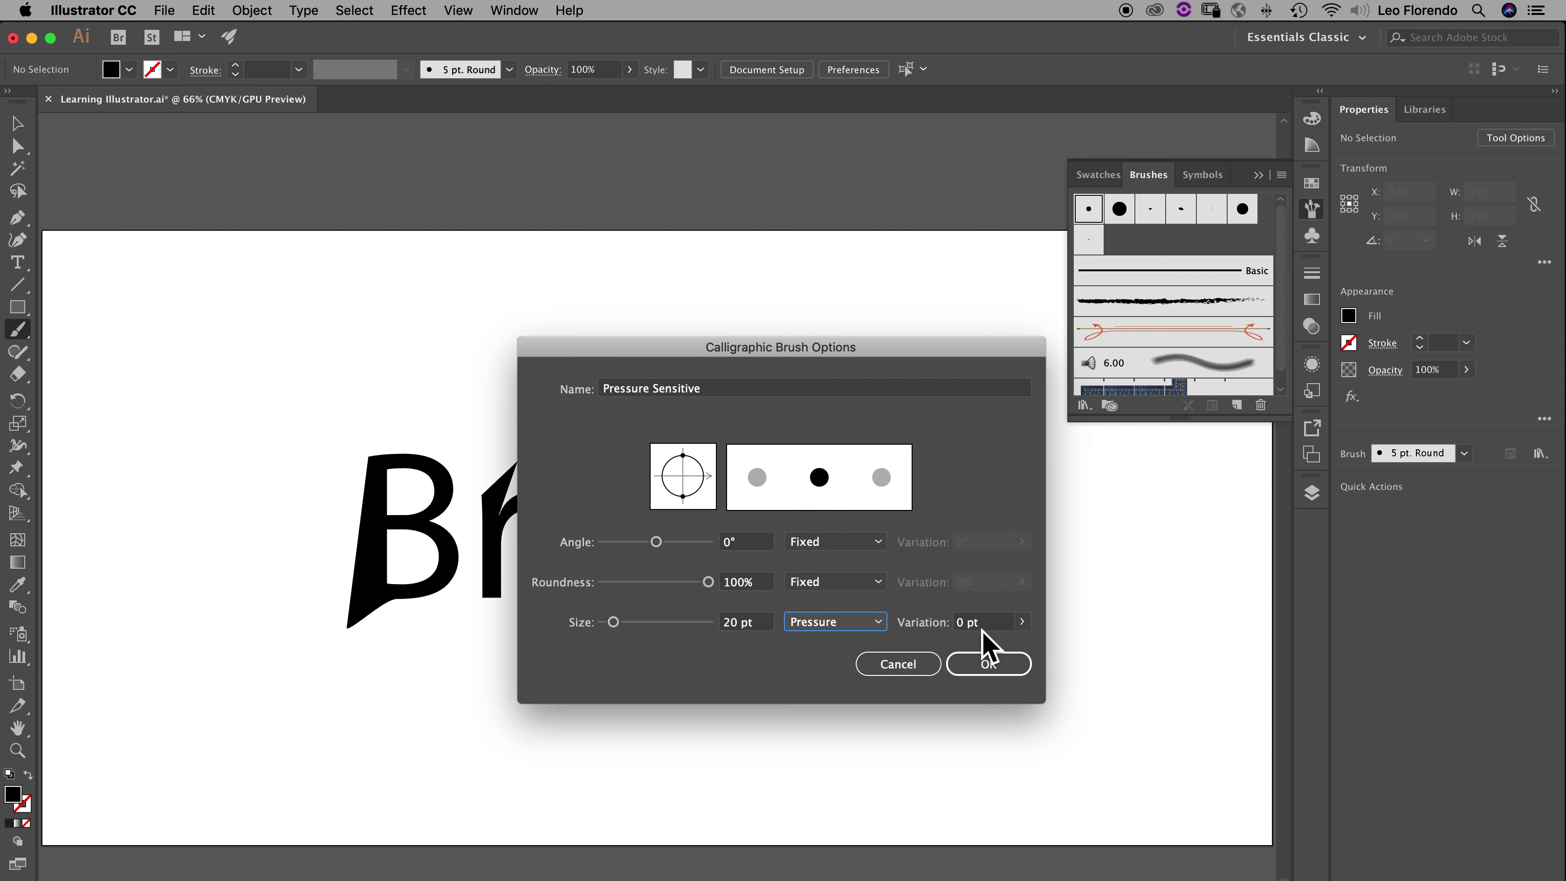
{"action": "left_click", "coordinate": [1023, 623]}
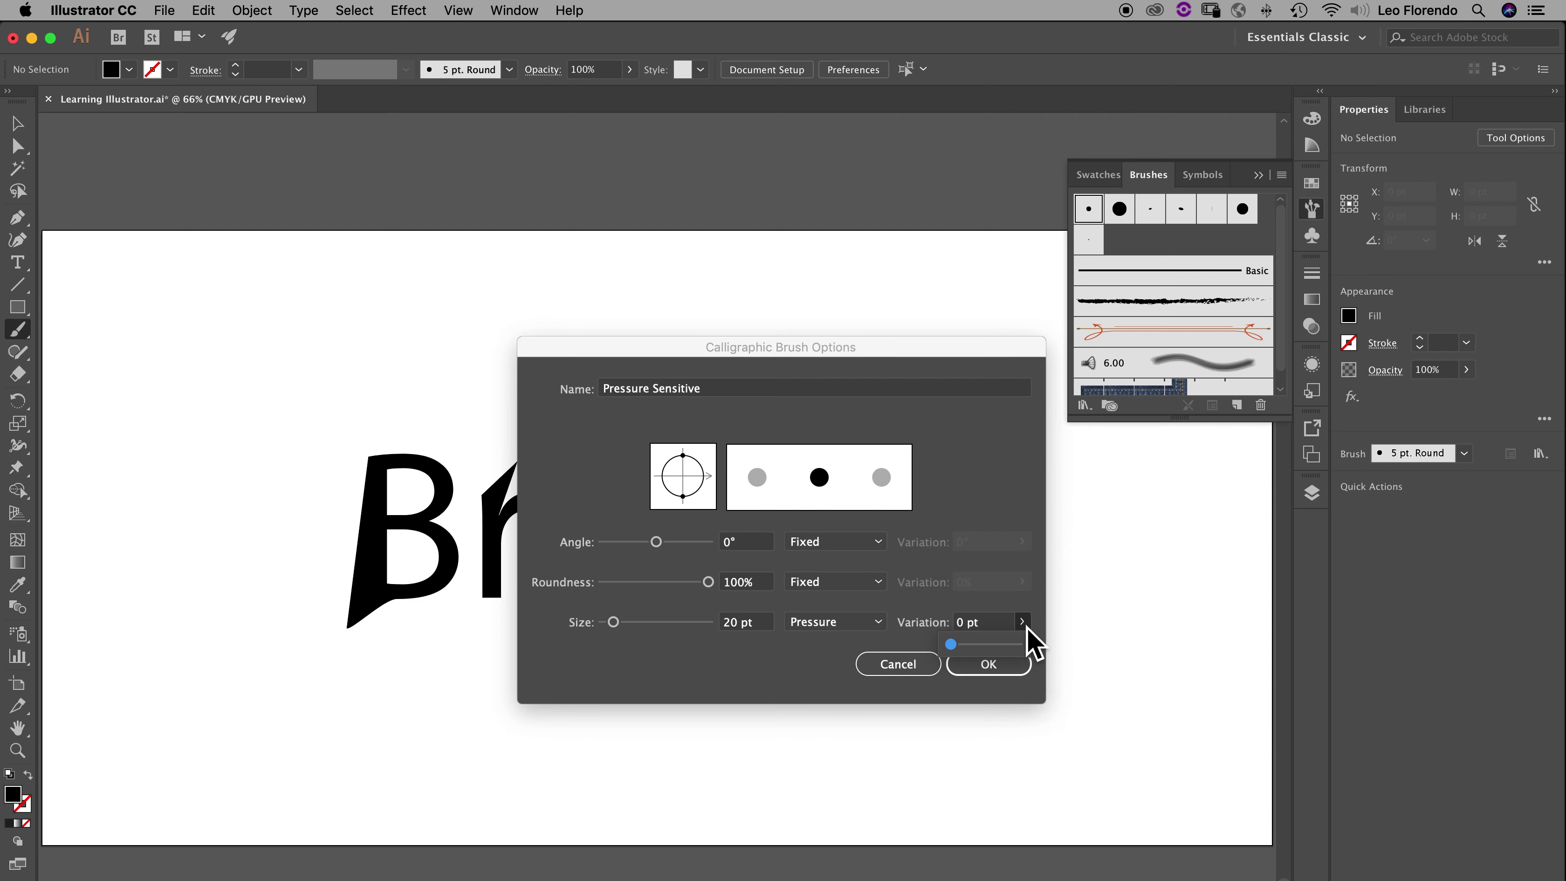
{"action": "left_click_drag", "start_coordinate": [956, 652], "coordinate": [1037, 647]}
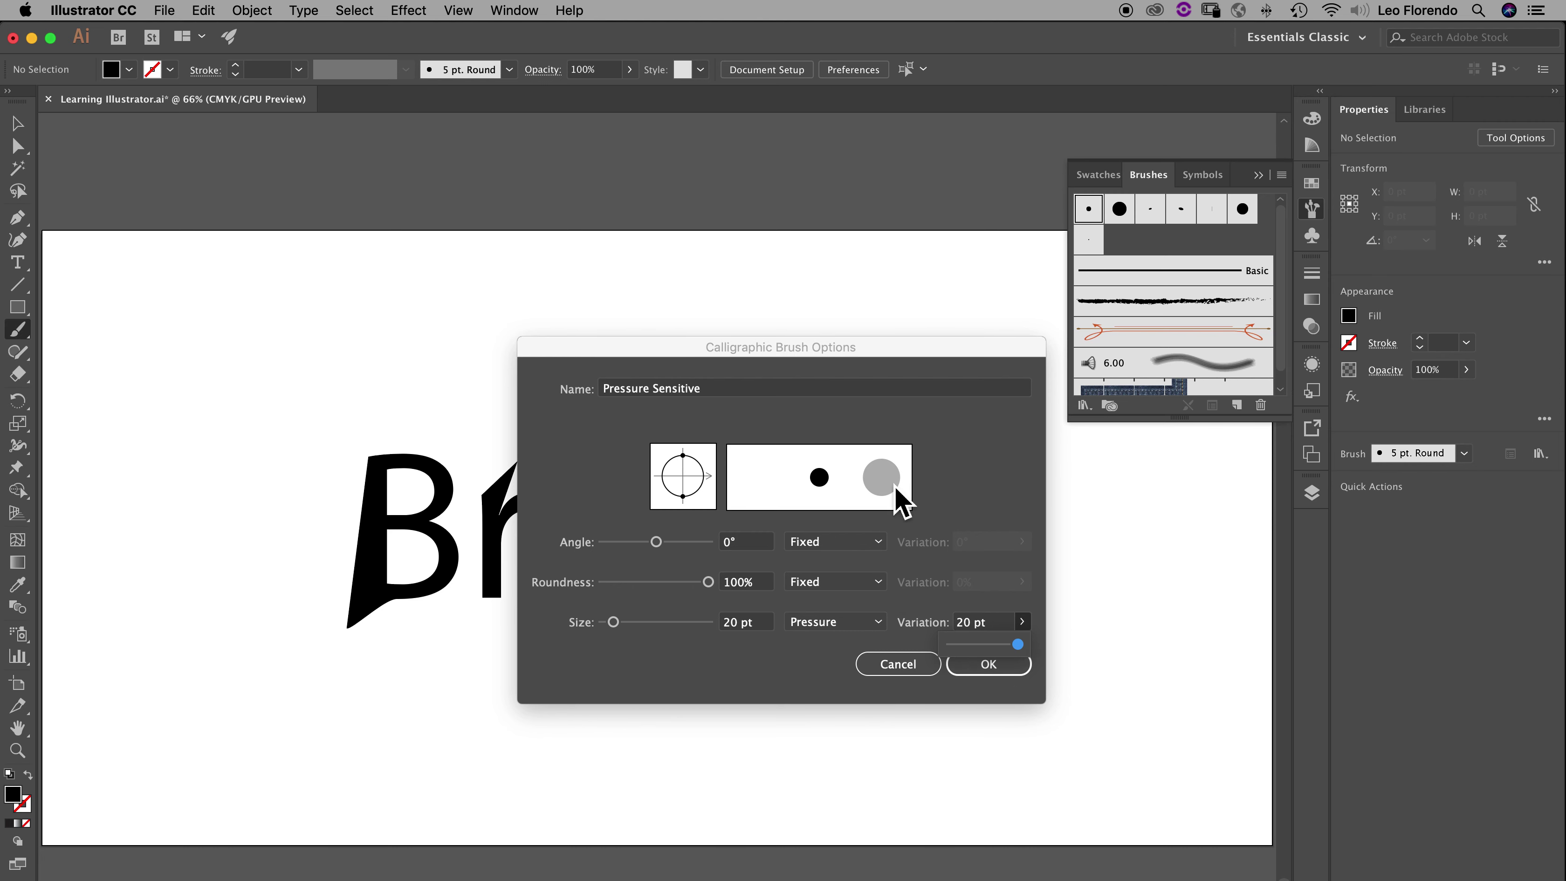
{"action": "left_click", "coordinate": [975, 671]}
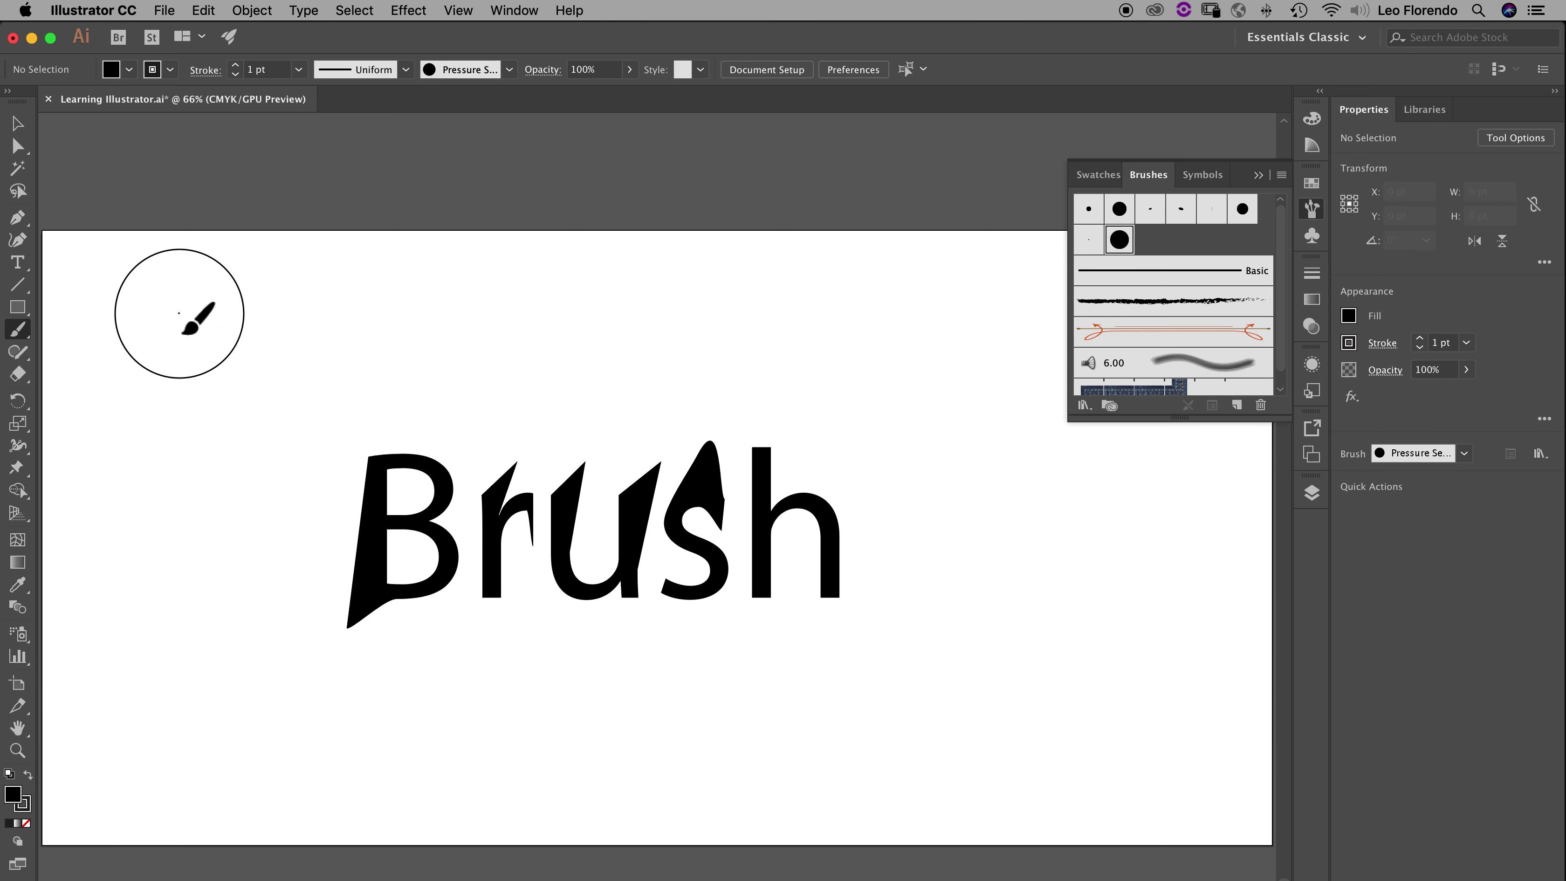
Step: Undo four trial strokes, then paint one tapered curve sweeping left from the B's top
{"action": "left_click_drag", "start_coordinate": [178, 313], "coordinate": [497, 312]}
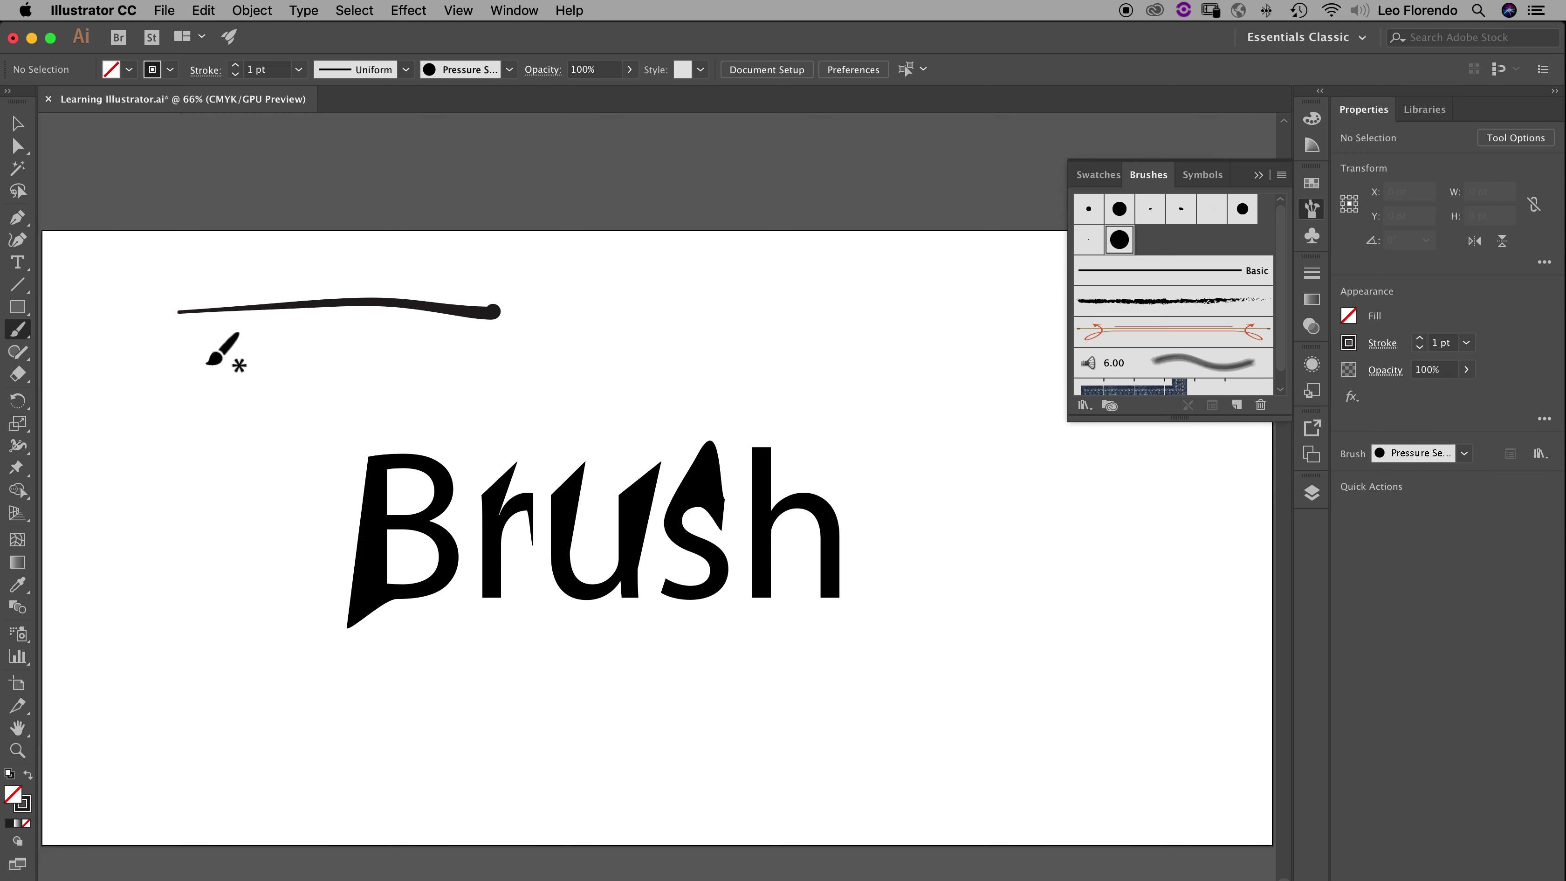
{"action": "mouse_move", "coordinate": [208, 342]}
{"action": "left_mouse_down"}
{"action": "mouse_move", "coordinate": [426, 383]}
{"action": "mouse_move", "coordinate": [558, 356]}
{"action": "left_mouse_up"}
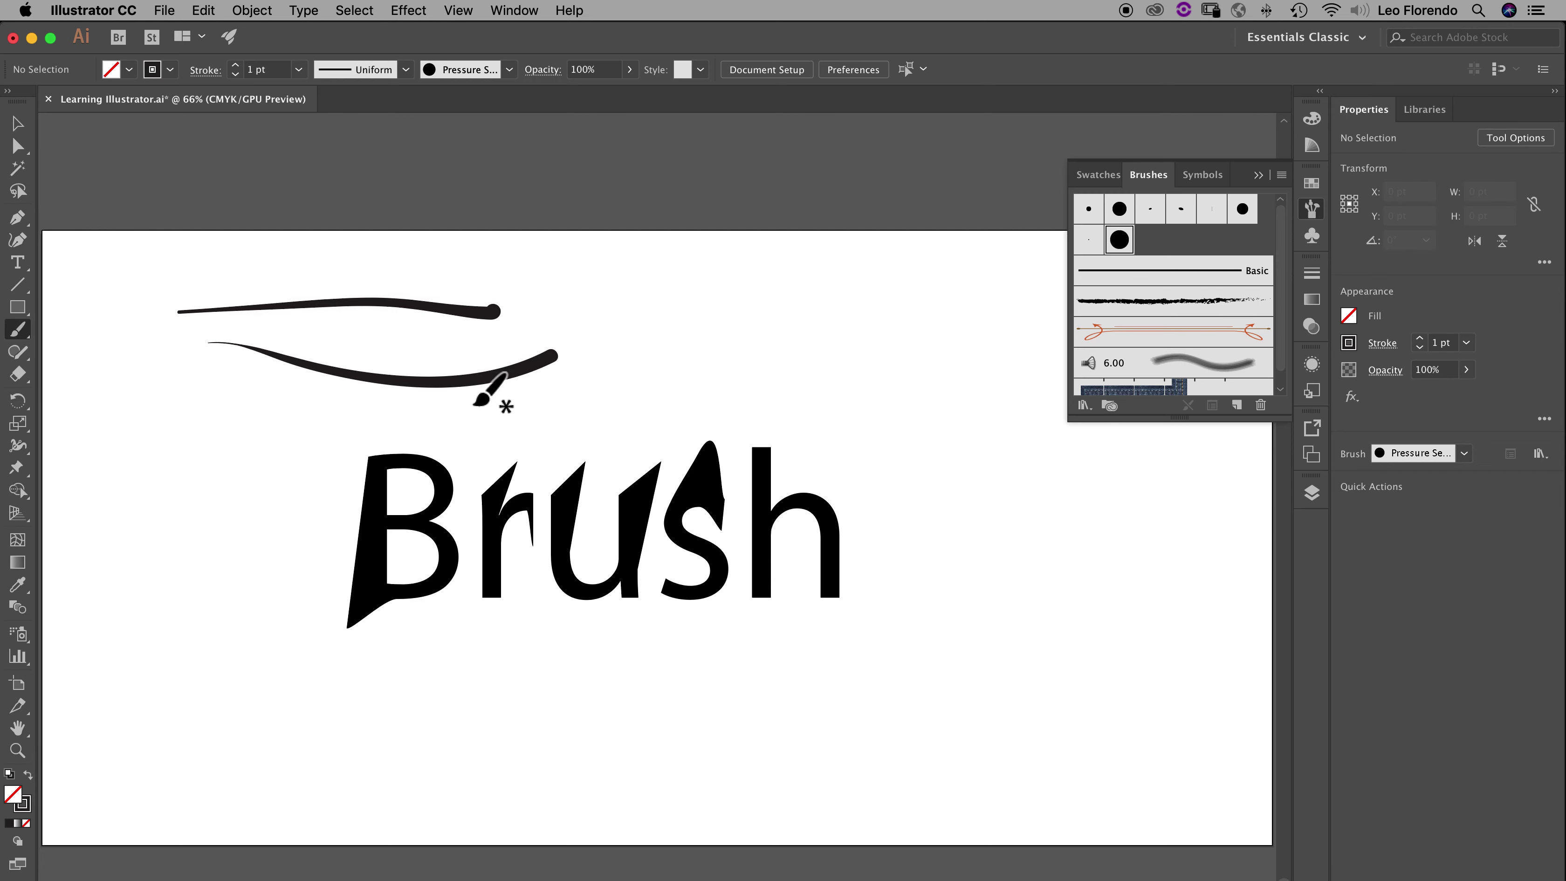
{"action": "left_click_drag", "start_coordinate": [708, 302], "coordinate": [535, 322]}
{"action": "mouse_move", "coordinate": [445, 349]}
{"action": "left_mouse_down"}
{"action": "mouse_move", "coordinate": [579, 311]}
{"action": "mouse_move", "coordinate": [523, 315]}
{"action": "mouse_move", "coordinate": [598, 397]}
{"action": "mouse_move", "coordinate": [450, 431]}
{"action": "left_mouse_up"}
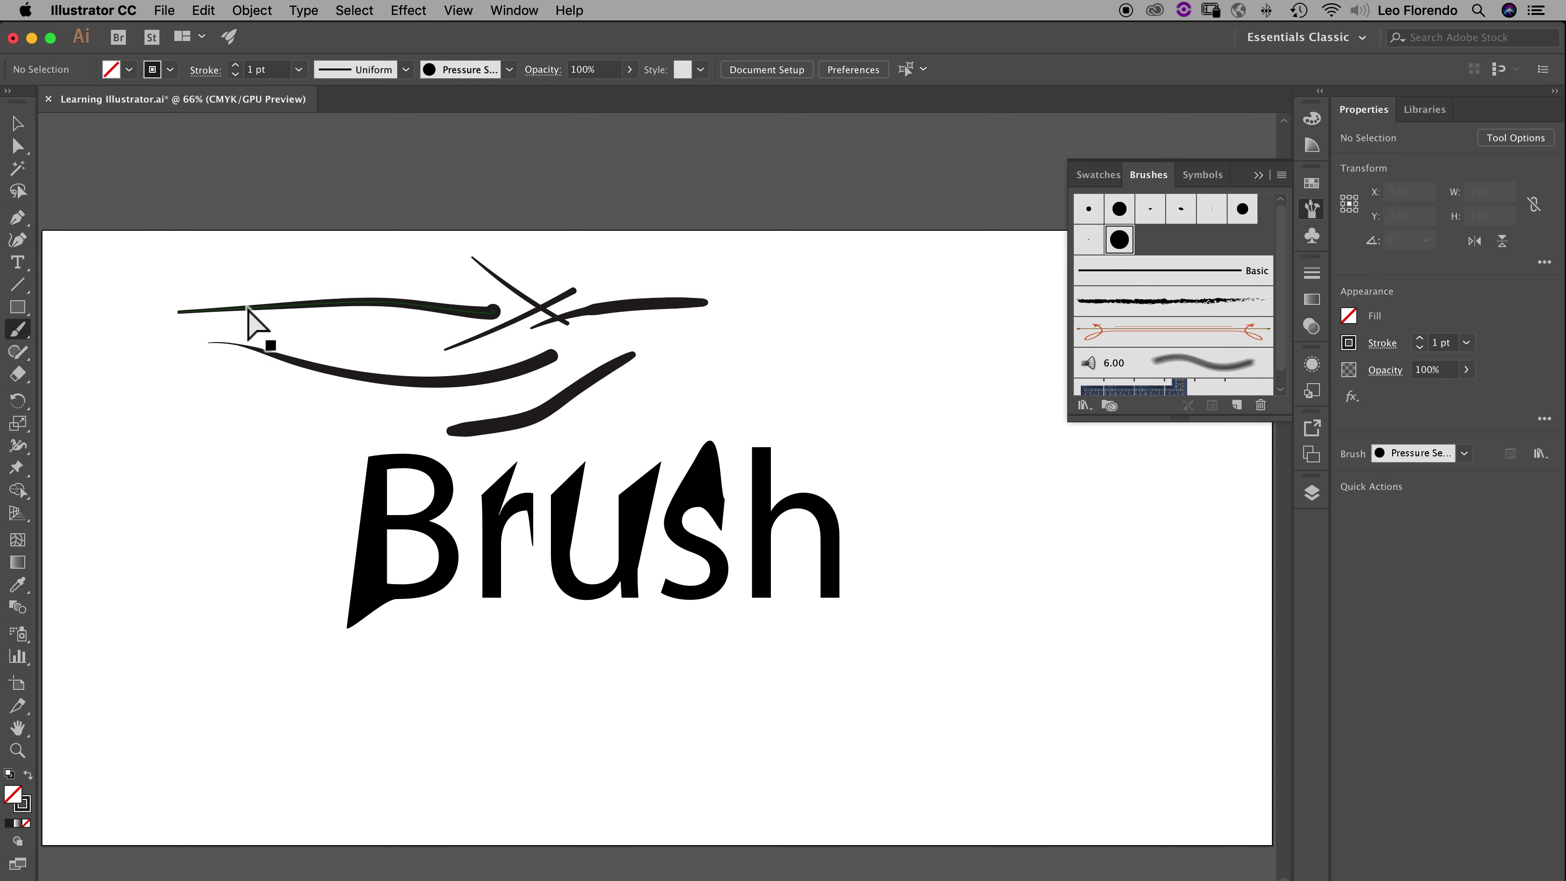
{"action": "key", "text": "super+z"}
{"action": "key", "text": "super+z"}
{"action": "key", "text": "super+z"}
{"action": "key", "text": "super+z"}
{"action": "key", "text": "super+z"}
{"action": "key", "text": "super+z"}
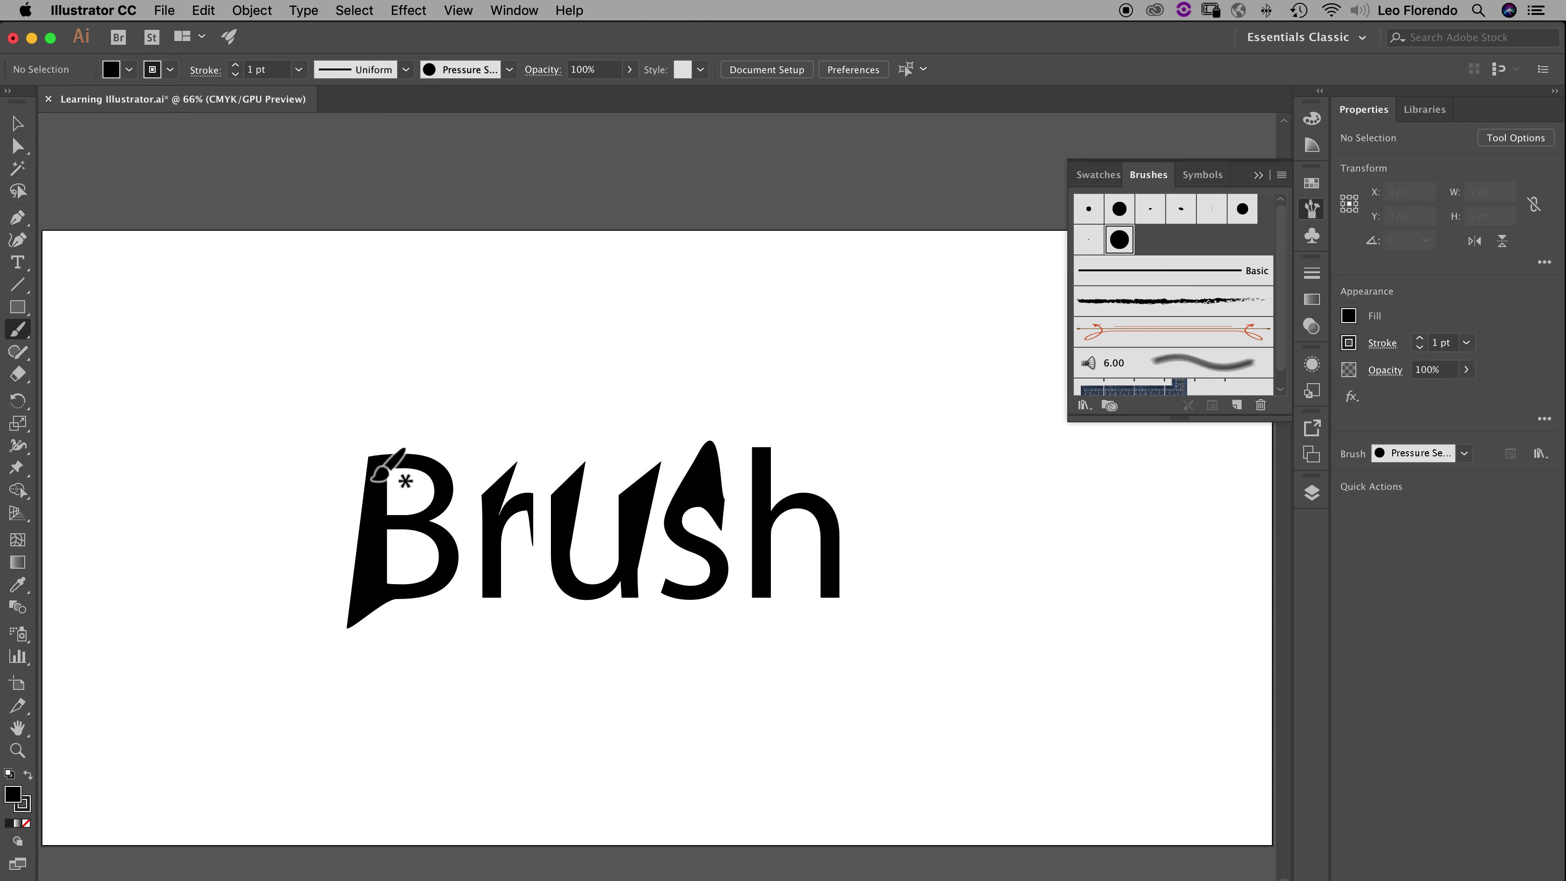
{"action": "mouse_move", "coordinate": [369, 453]}
{"action": "left_mouse_down"}
{"action": "mouse_move", "coordinate": [345, 431]}
{"action": "mouse_move", "coordinate": [297, 437]}
{"action": "mouse_move", "coordinate": [240, 577]}
{"action": "left_mouse_up"}
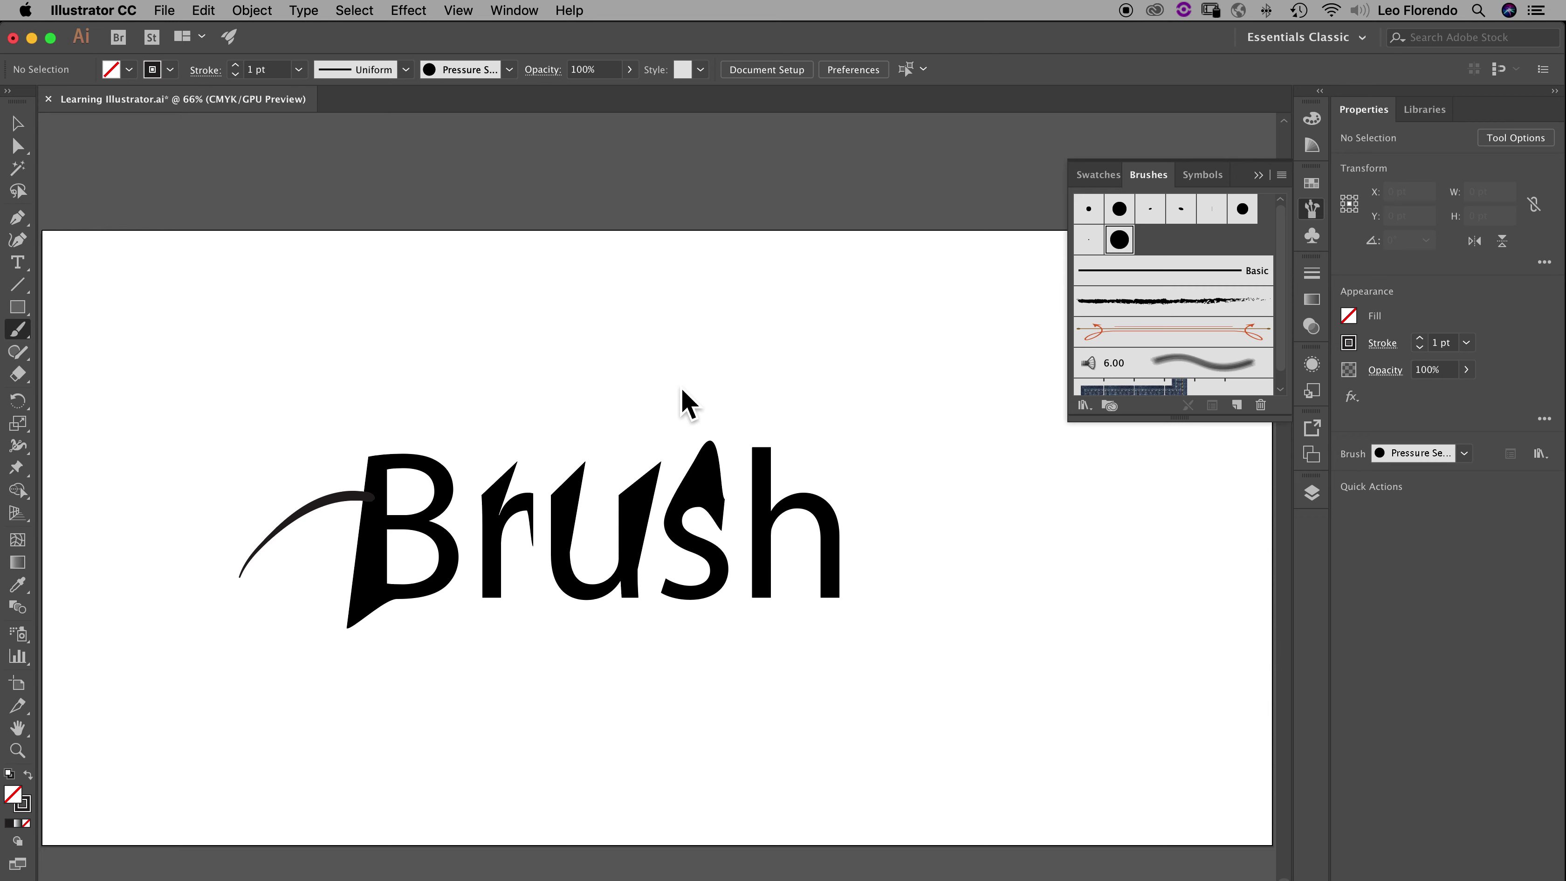
{"action": "left_click", "coordinate": [1312, 210]}
Step: Try entering size 50 in the Pressure Sensitive brush options, then cancel the change
{"action": "left_click", "coordinate": [1313, 209]}
{"action": "double_click", "coordinate": [1119, 240]}
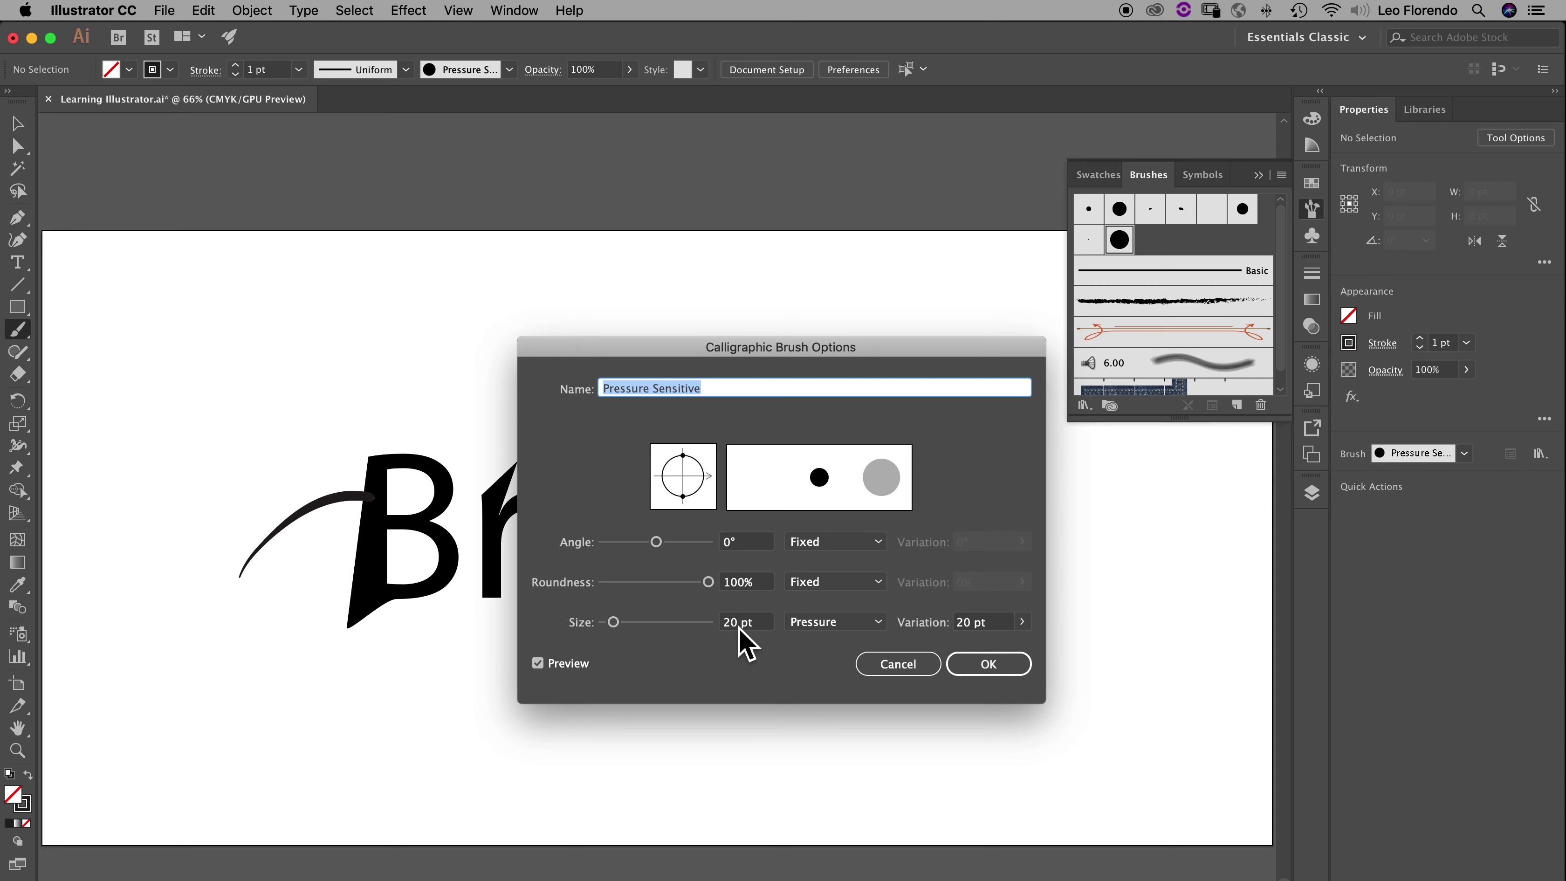
{"action": "double_click", "coordinate": [722, 623]}
{"action": "type", "text": "50"}
{"action": "key", "text": "Tab"}
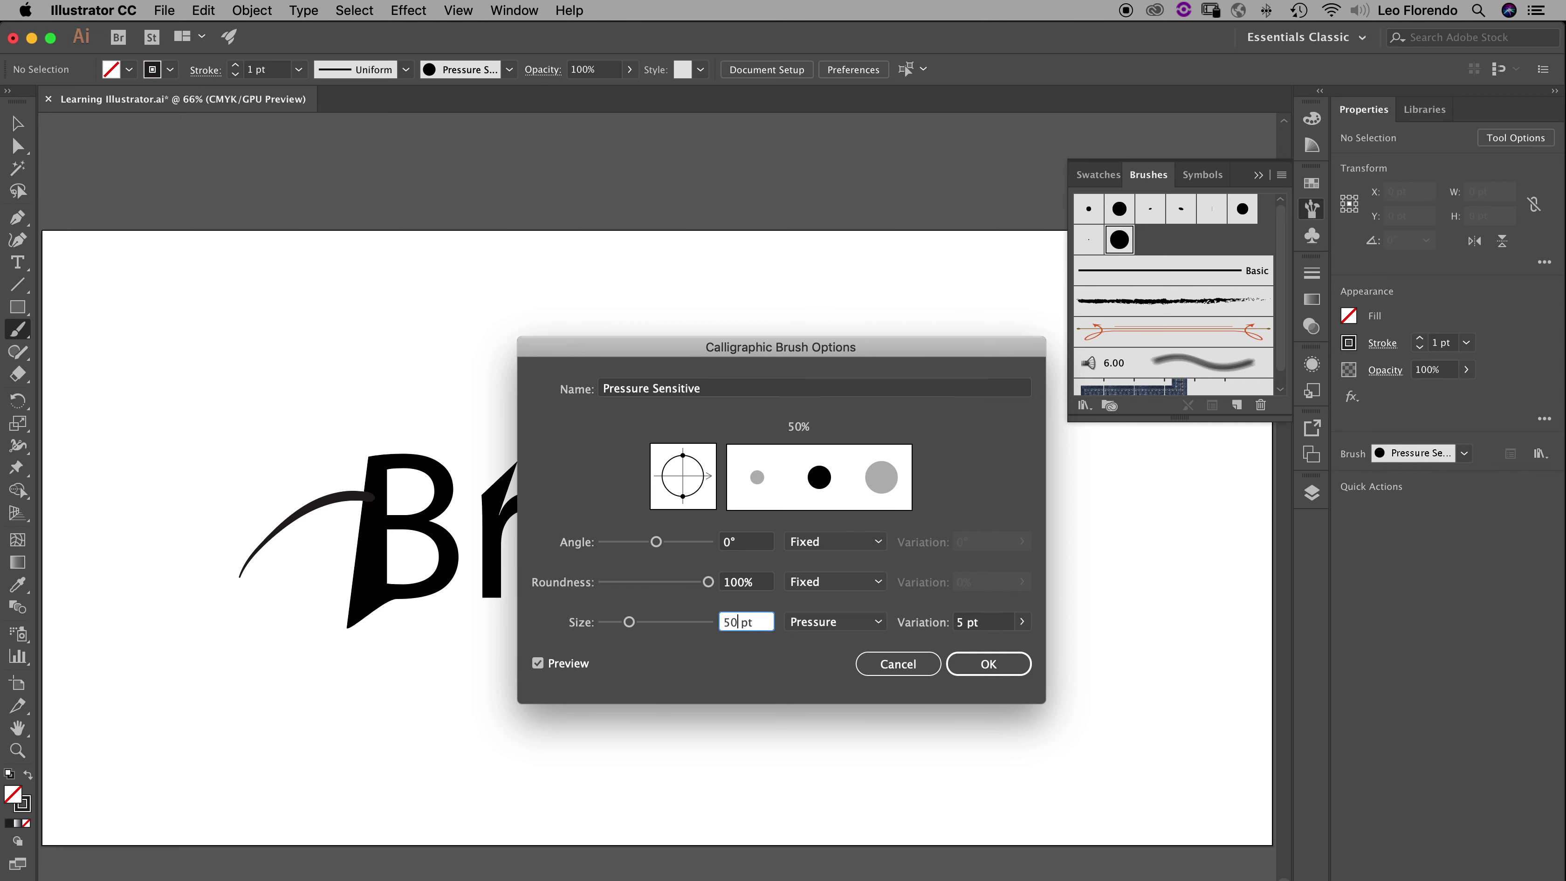
{"action": "type", "text": "5"}
{"action": "key", "text": "Return"}
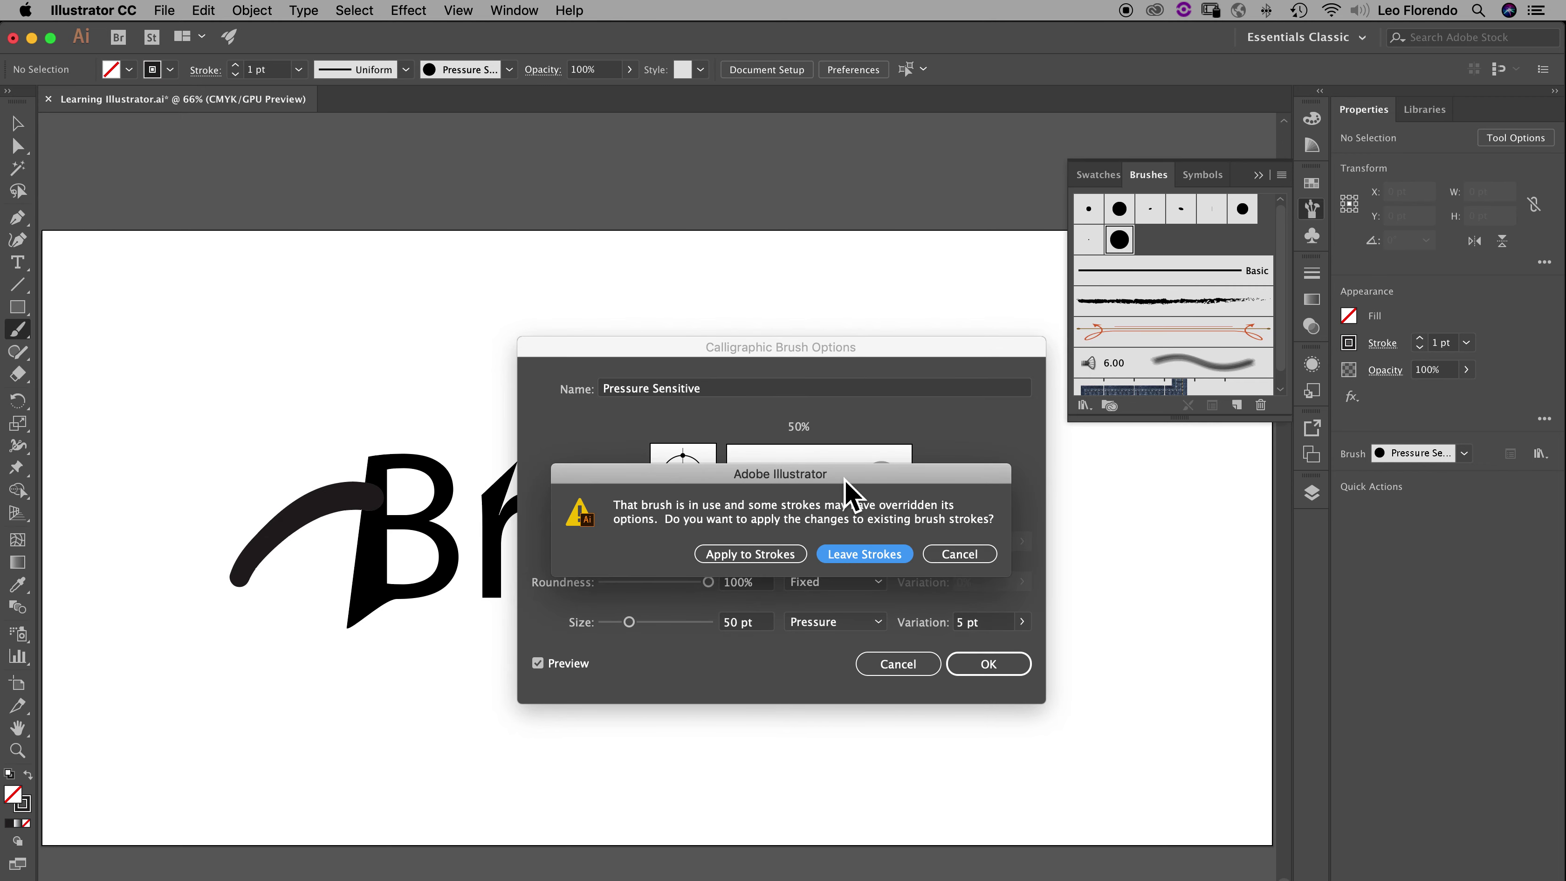
{"action": "left_click", "coordinate": [952, 558]}
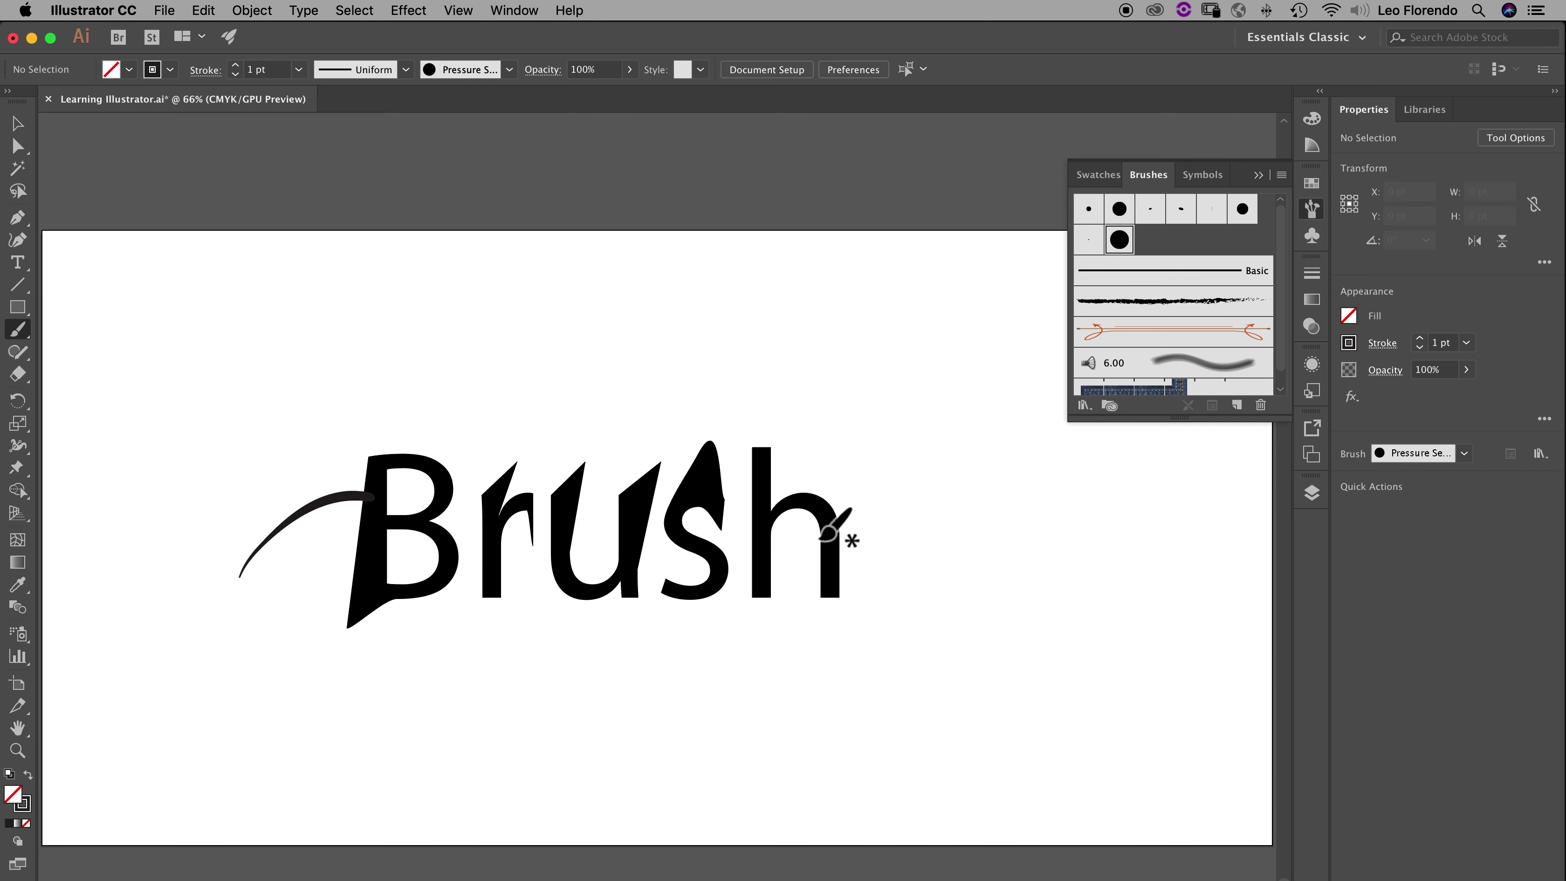
Step: Set the brush to 50 pt size and 50 pt variation, choosing Leave Strokes
{"action": "double_click", "coordinate": [1119, 240]}
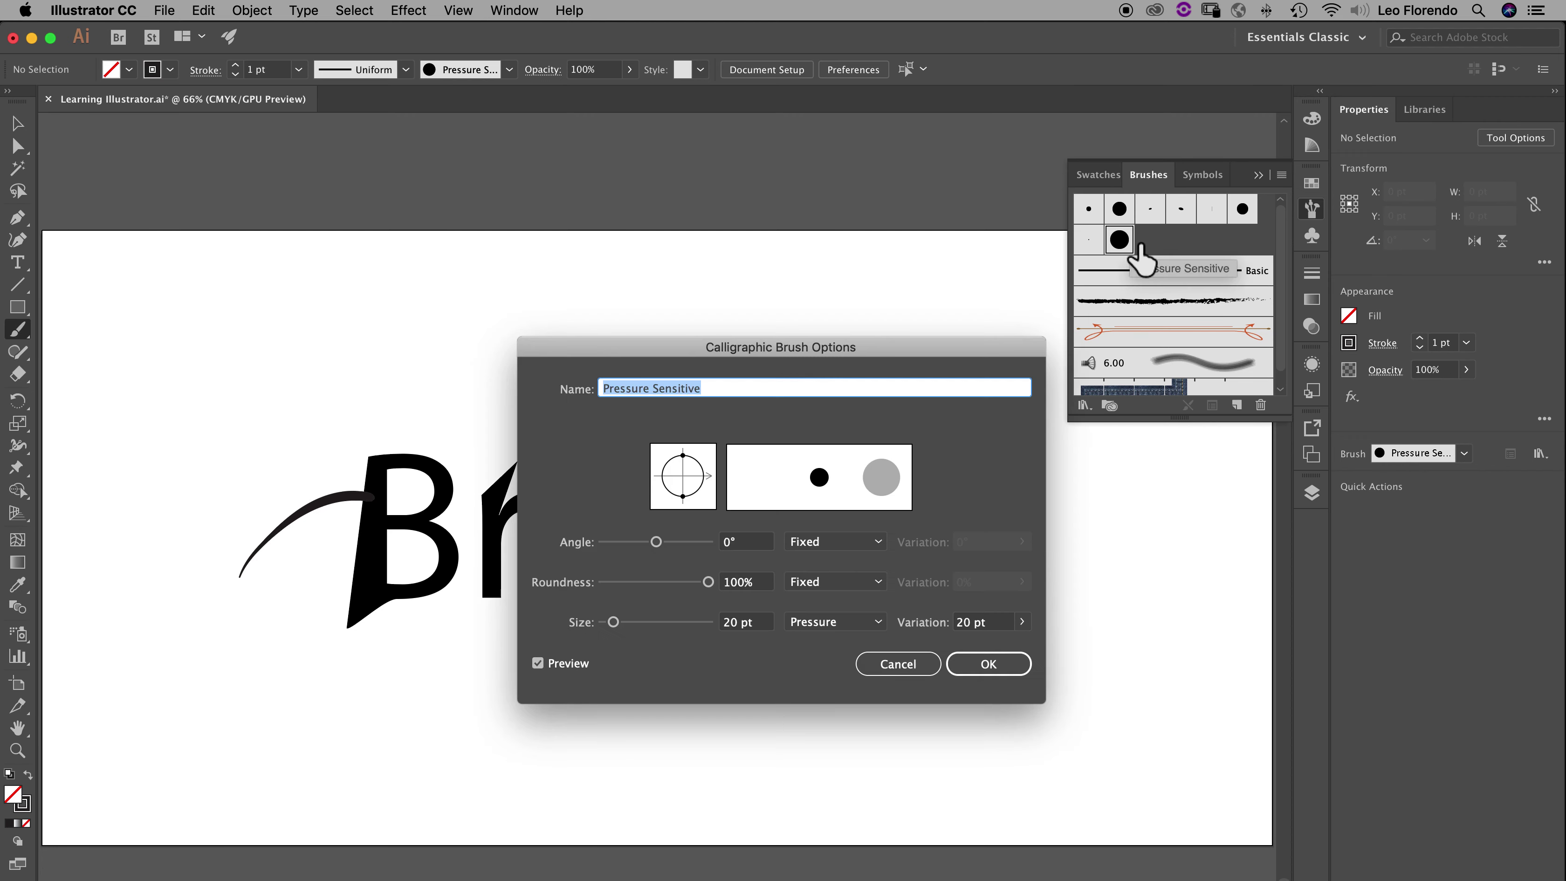
{"action": "left_click", "coordinate": [733, 624]}
{"action": "left_click_drag", "start_coordinate": [730, 629], "coordinate": [723, 632]}
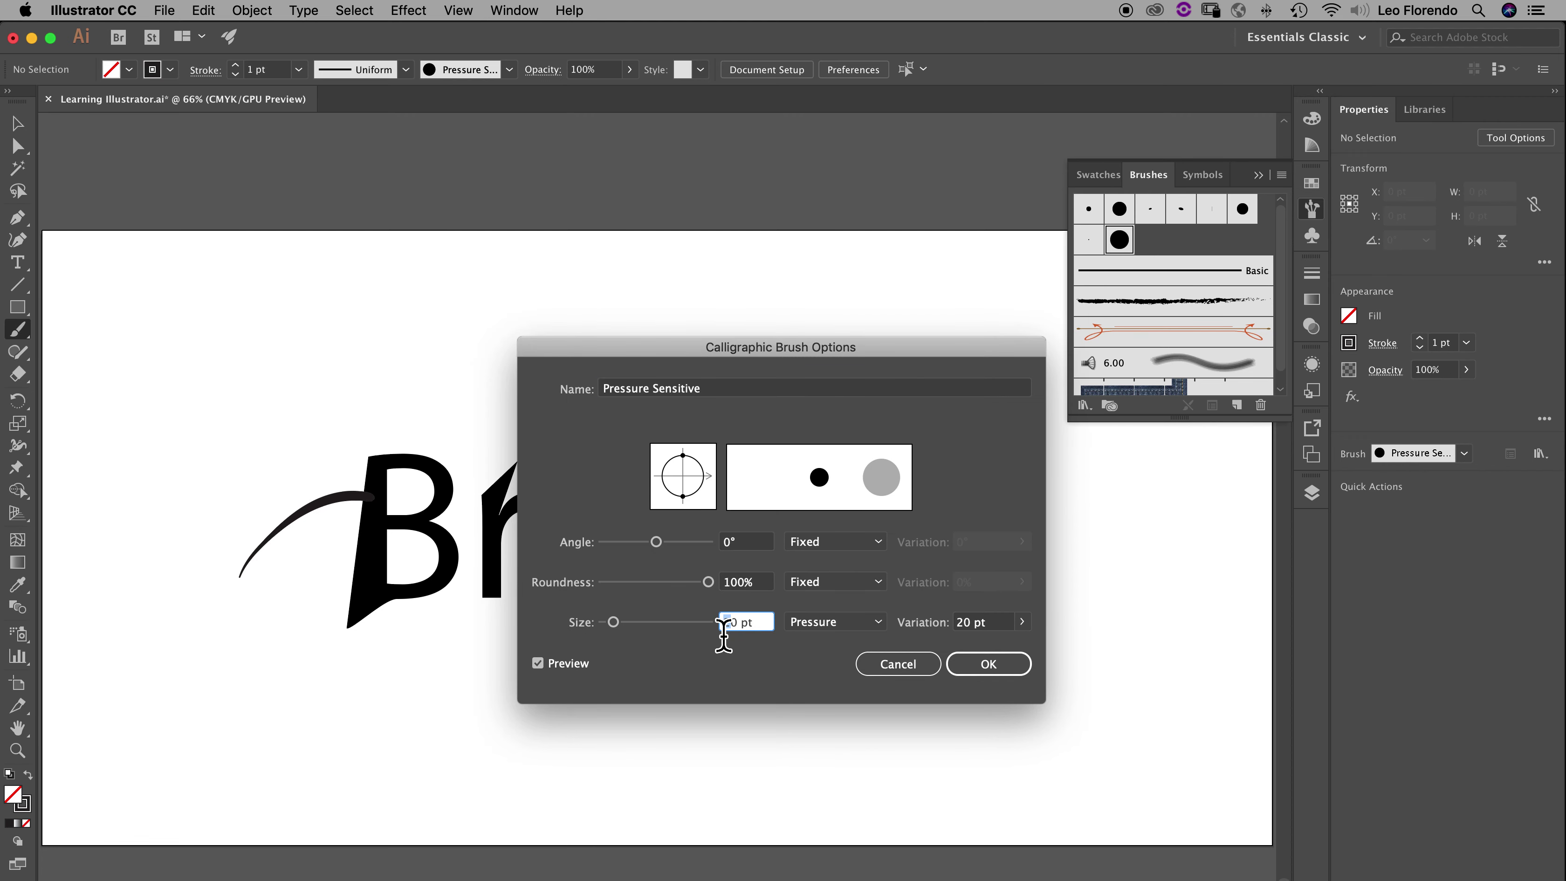
{"action": "type", "text": "5"}
{"action": "key", "text": "Tab"}
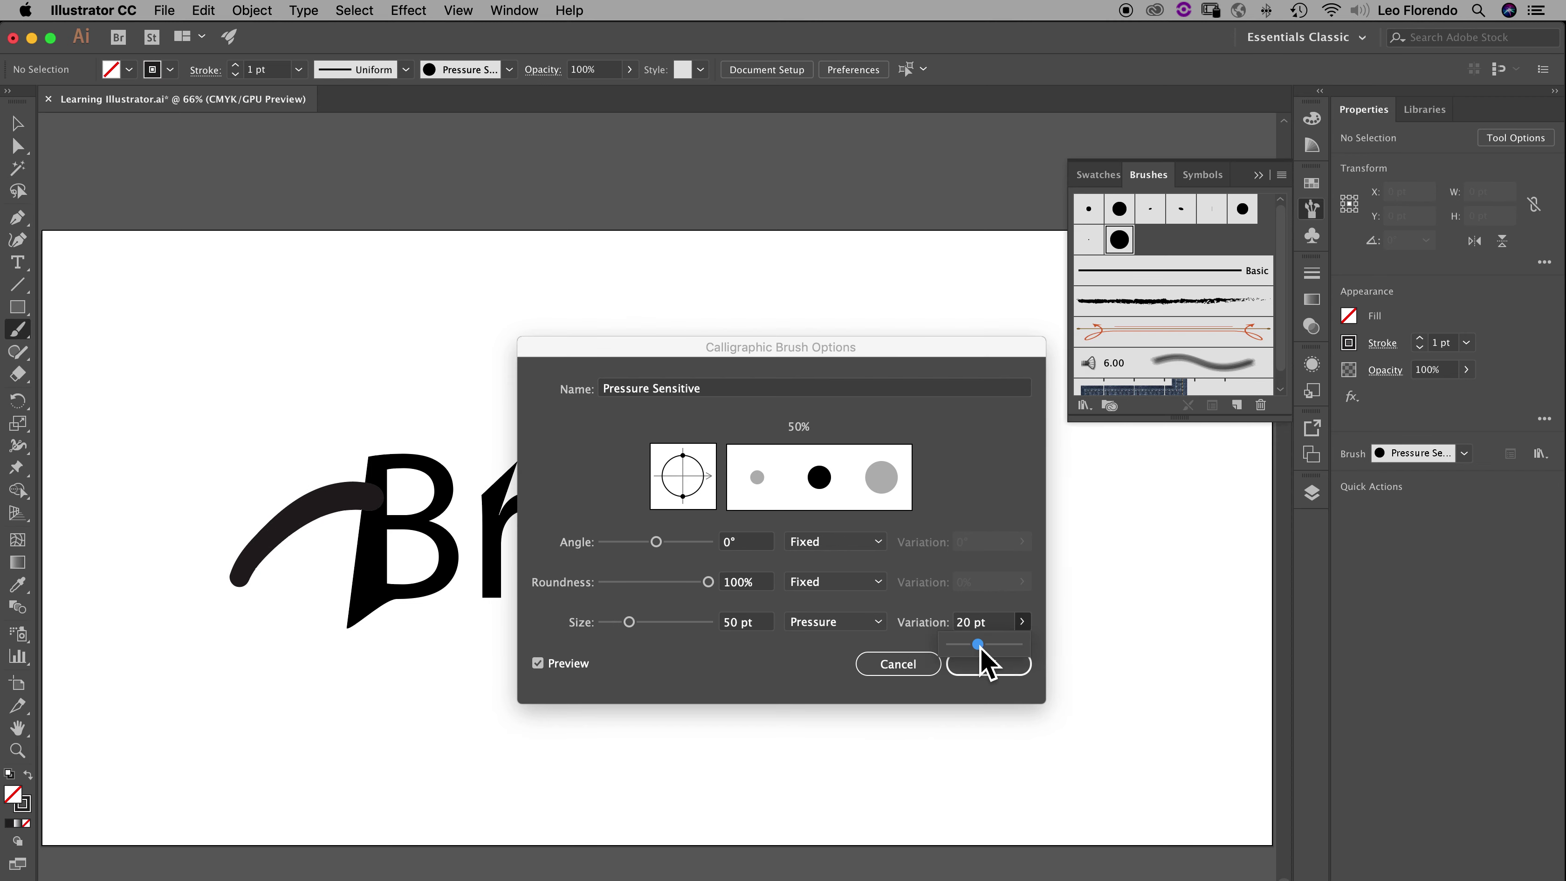
{"action": "left_click_drag", "start_coordinate": [1021, 621], "coordinate": [1037, 653]}
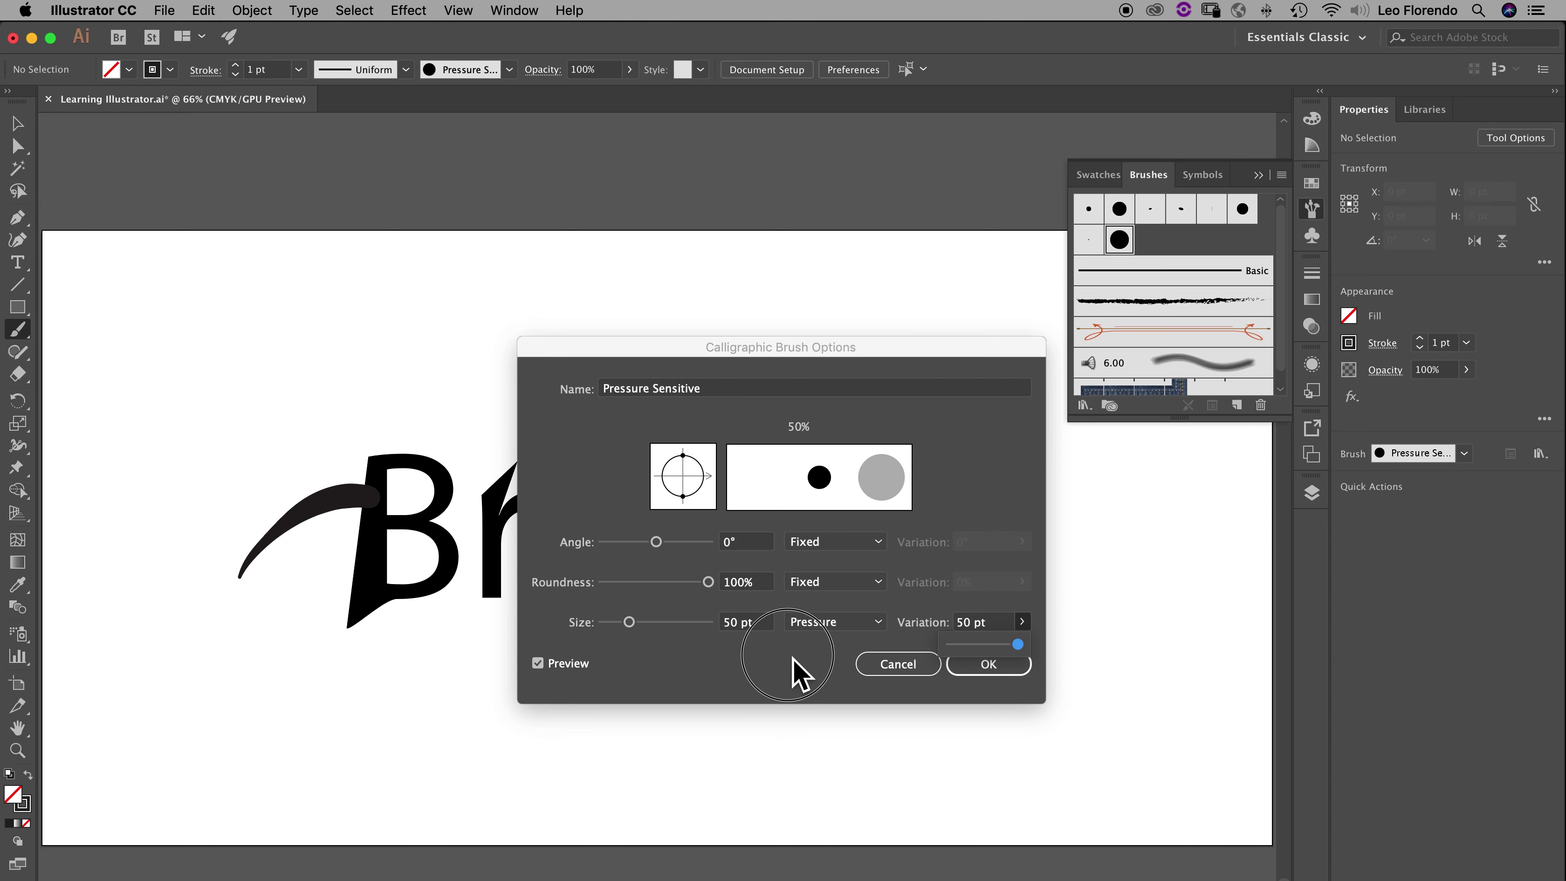
{"action": "left_click", "coordinate": [986, 664]}
{"action": "left_click", "coordinate": [987, 665]}
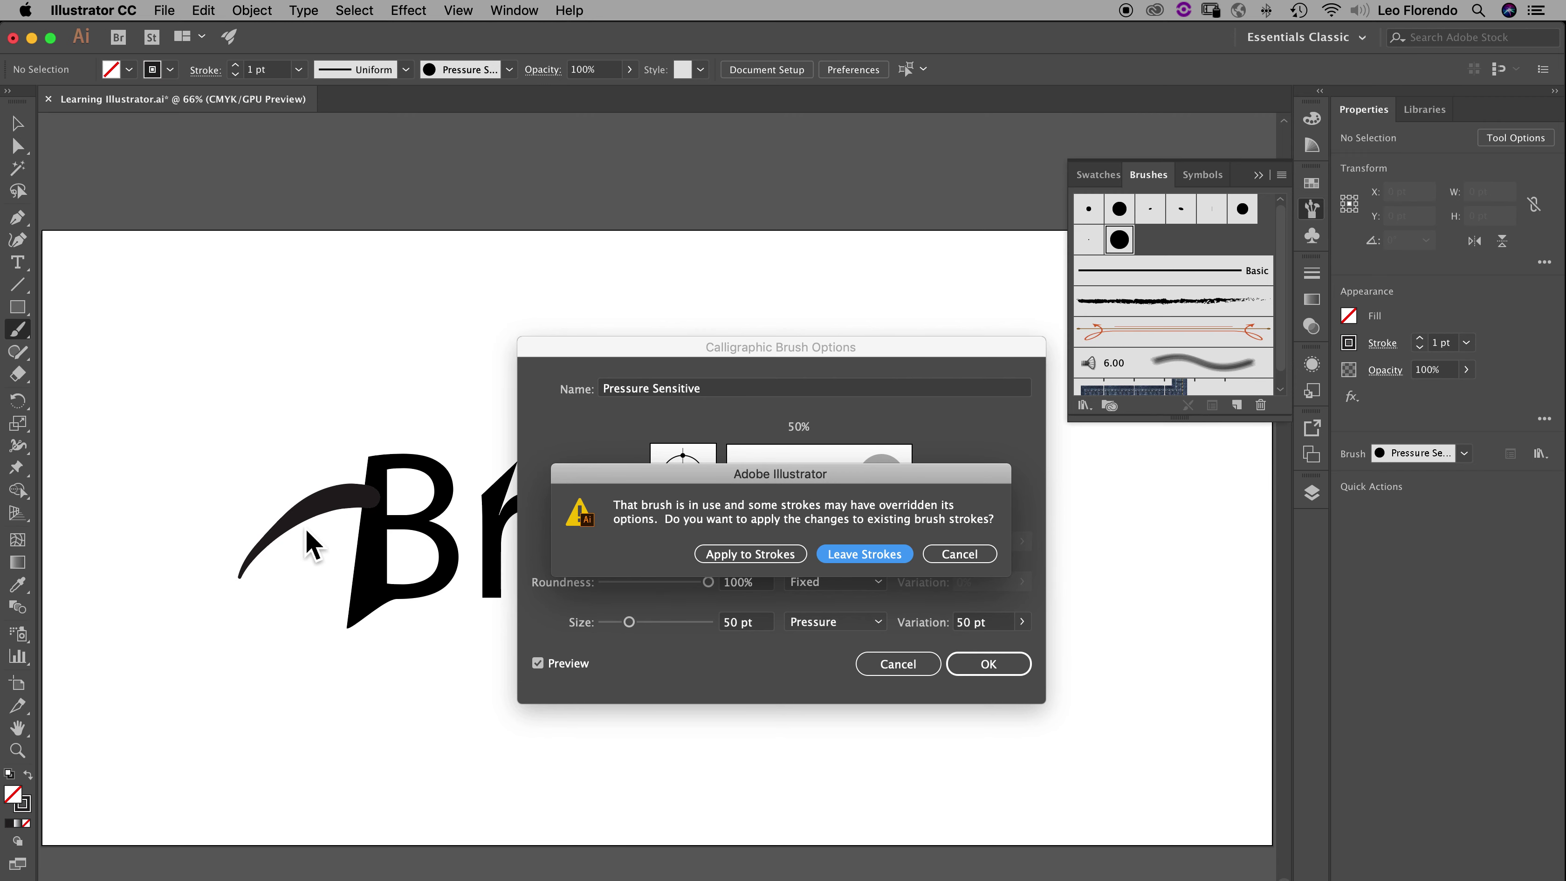
{"action": "left_click", "coordinate": [857, 558]}
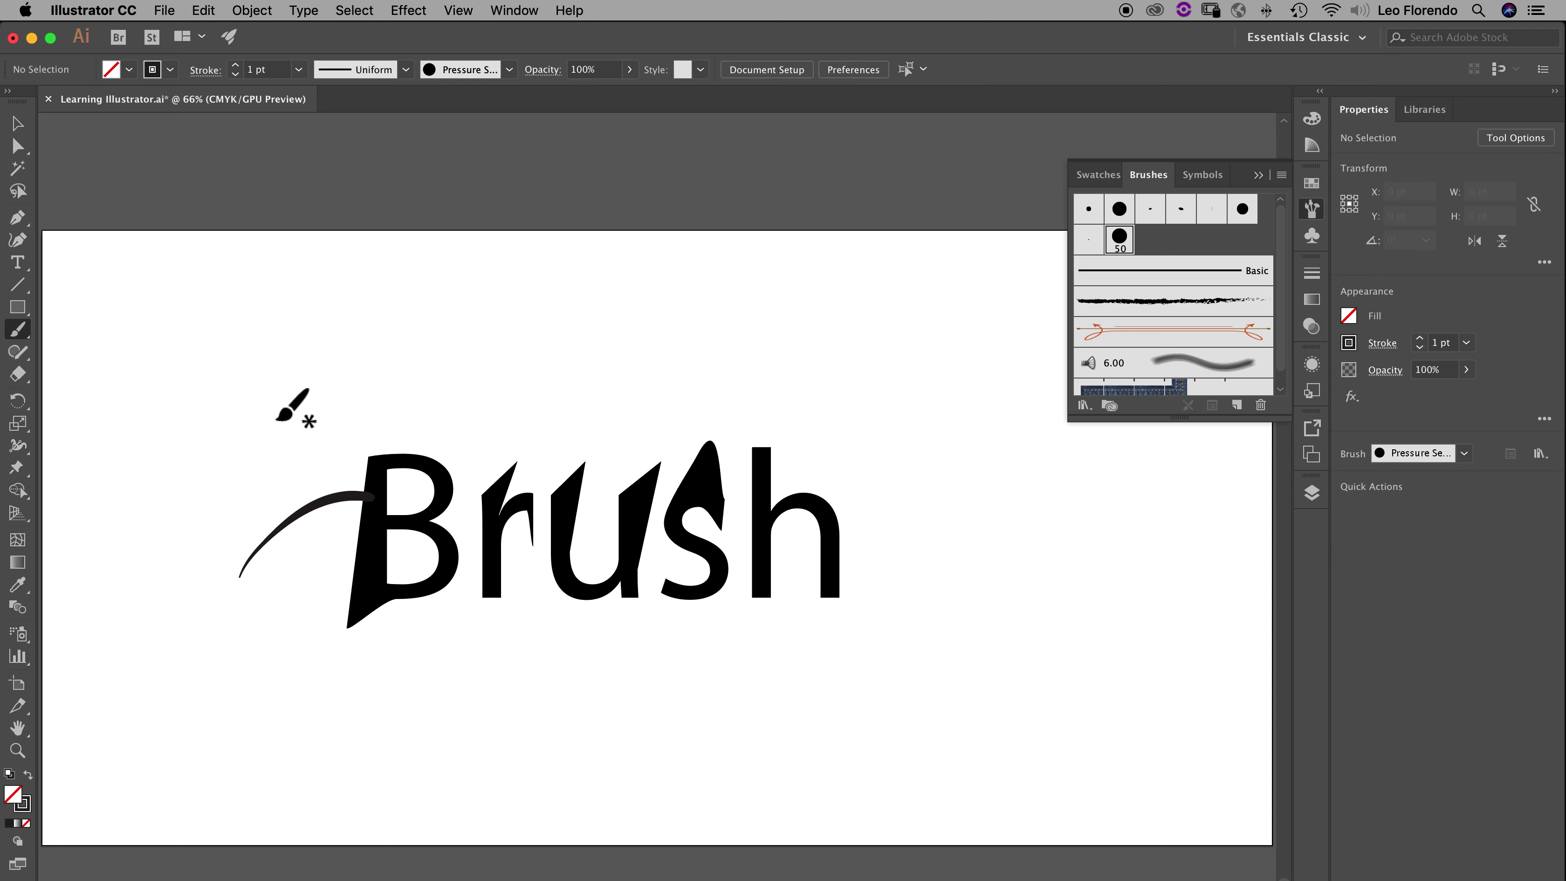
Step: Paint a long thick tapered stroke above the B and a round blob just below it
{"action": "left_click", "coordinate": [243, 369]}
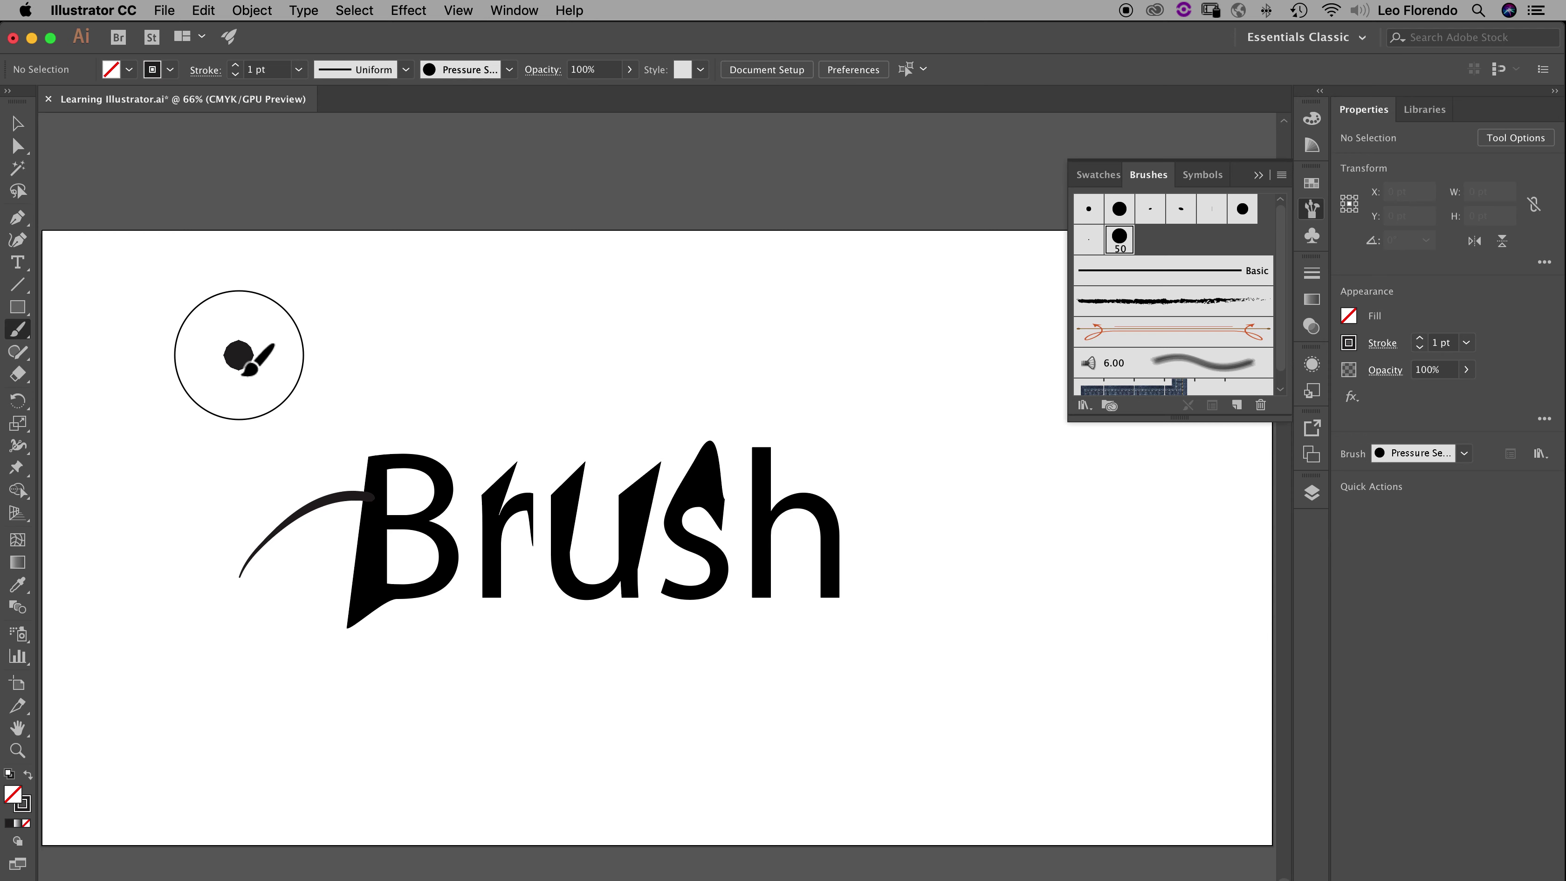
{"action": "mouse_move", "coordinate": [245, 372]}
{"action": "left_mouse_down"}
{"action": "mouse_move", "coordinate": [280, 354]}
{"action": "mouse_move", "coordinate": [444, 351]}
{"action": "left_mouse_up"}
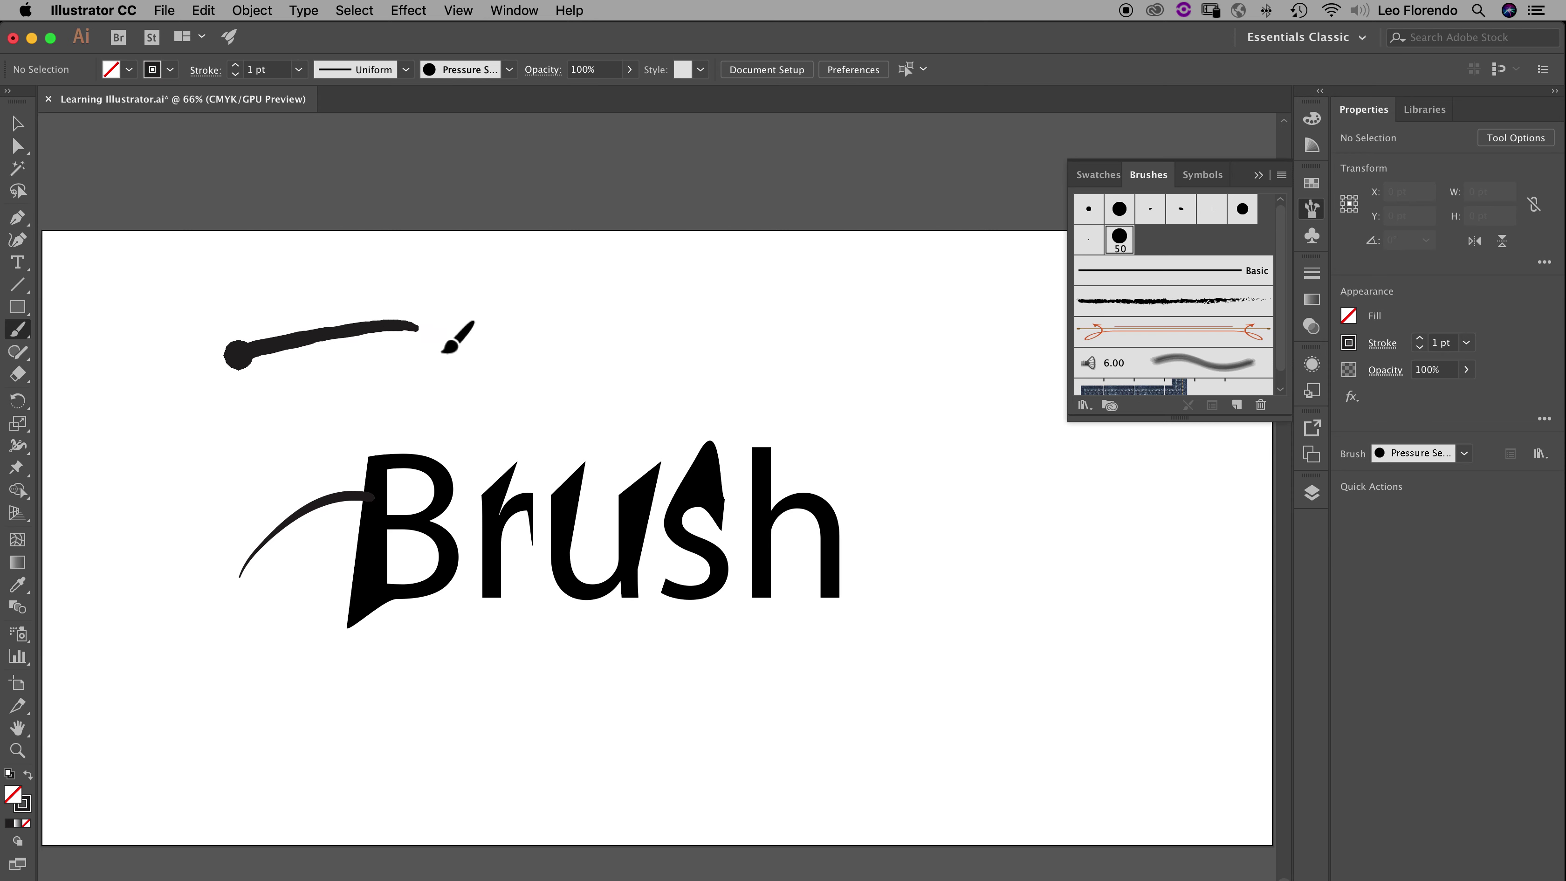
{"action": "left_click", "coordinate": [399, 395]}
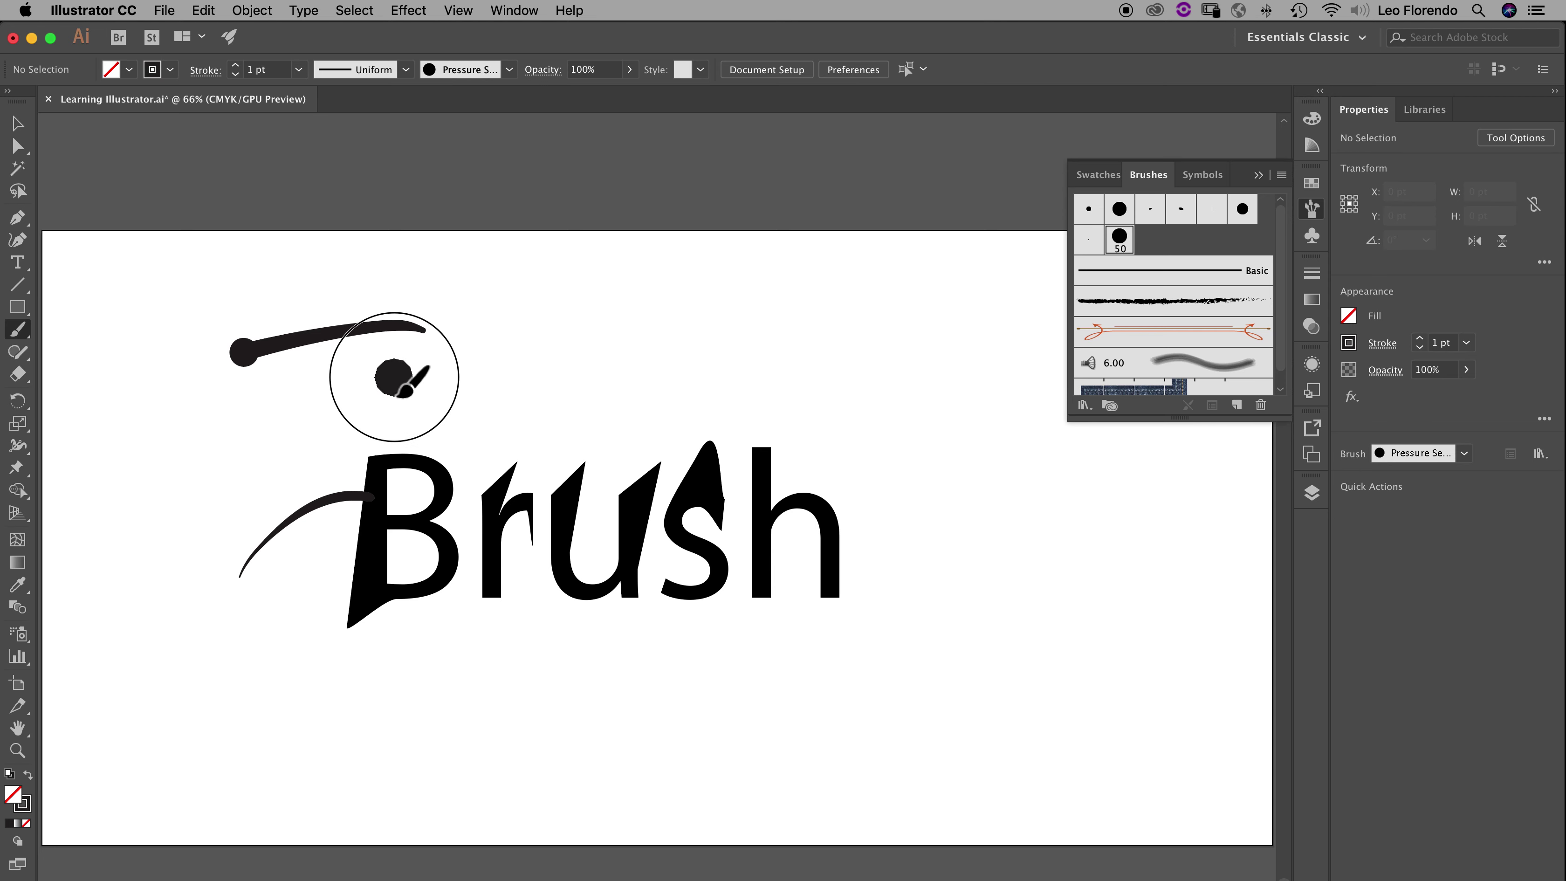
{"action": "left_click_drag", "start_coordinate": [399, 396], "coordinate": [414, 373]}
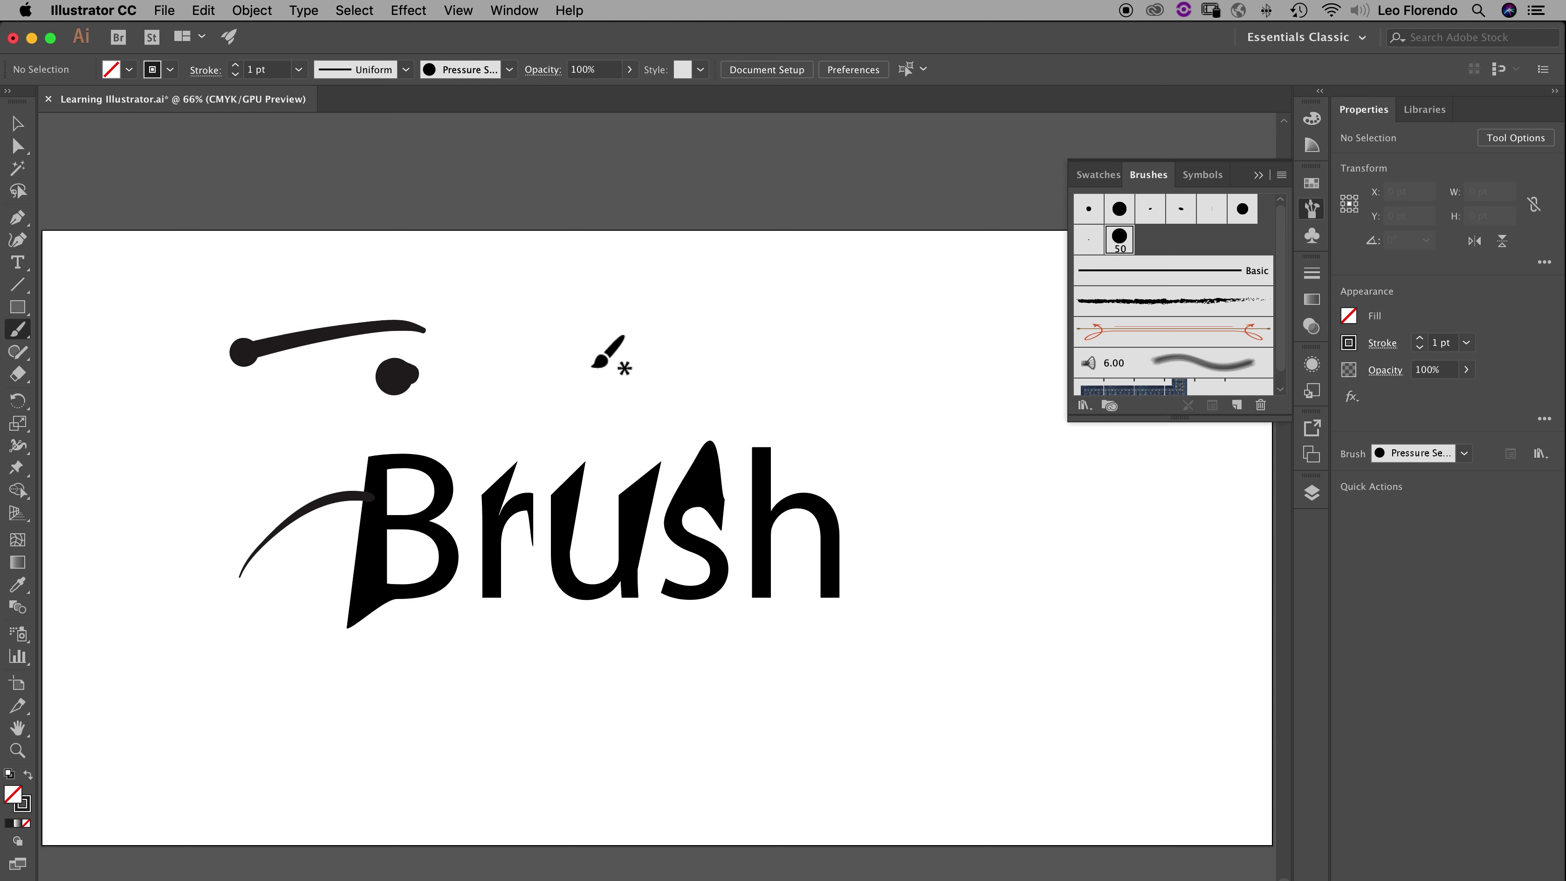
Step: Place a row of four dots of varying size above the word
{"action": "left_click", "coordinate": [591, 372]}
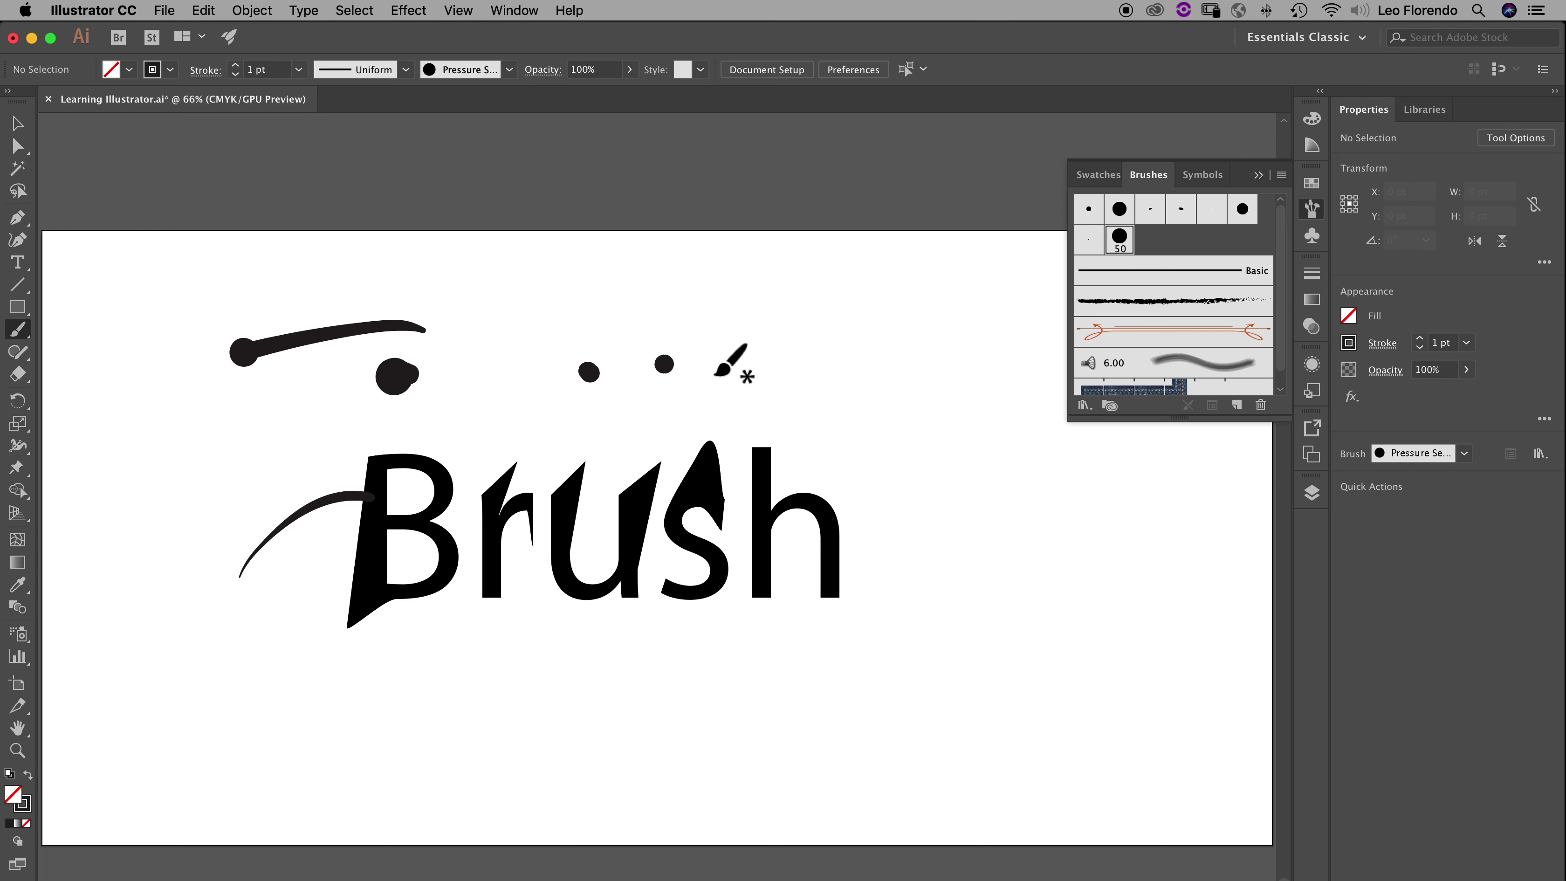
{"action": "left_click", "coordinate": [715, 364]}
{"action": "left_click", "coordinate": [756, 385]}
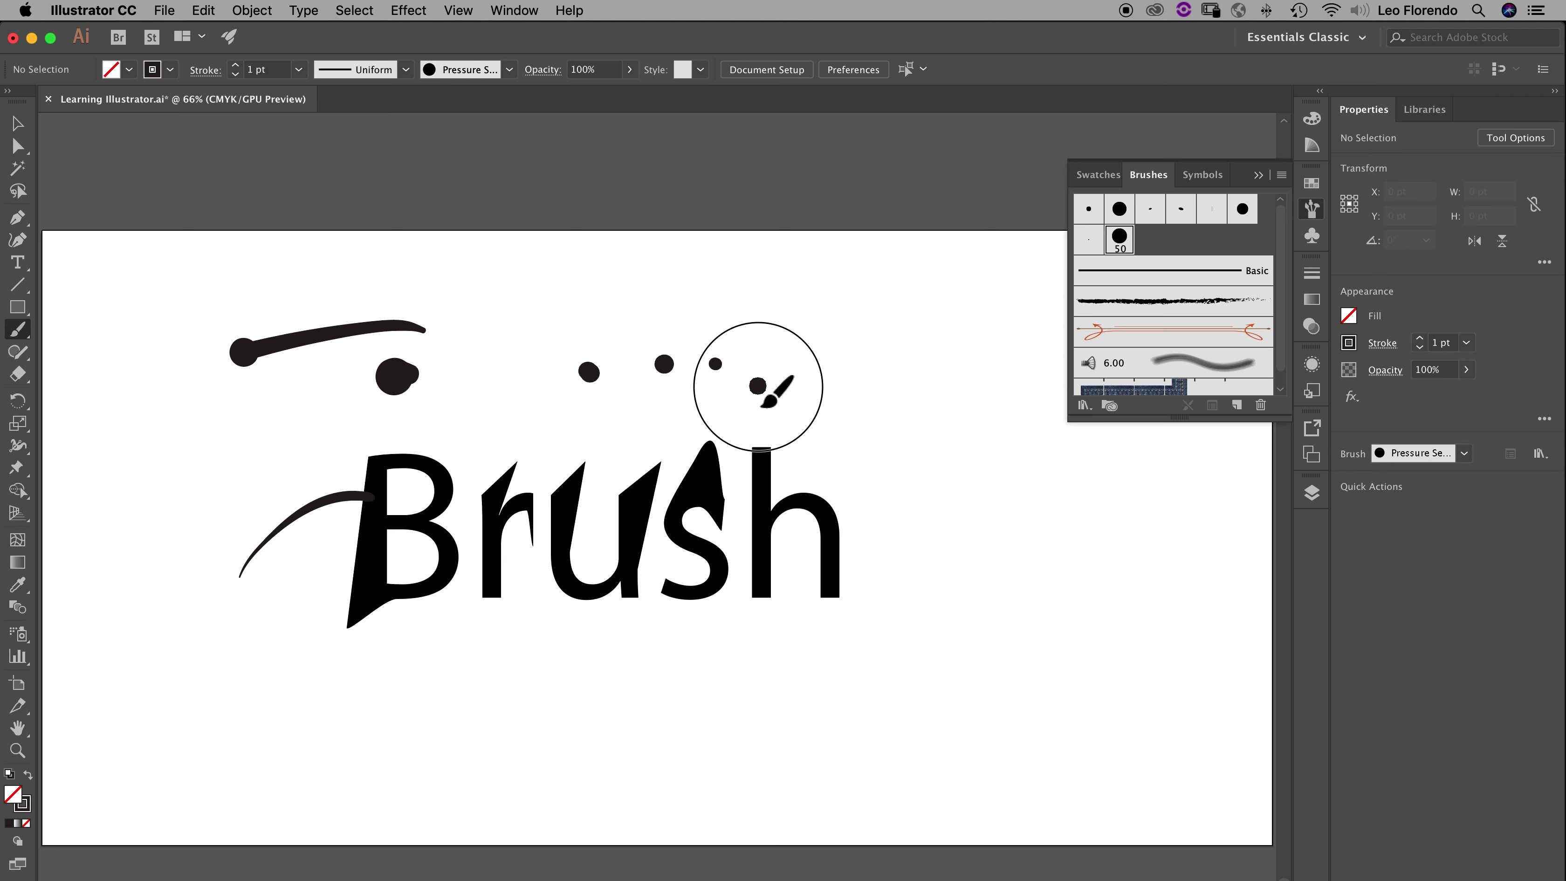
{"action": "left_click", "coordinate": [817, 389]}
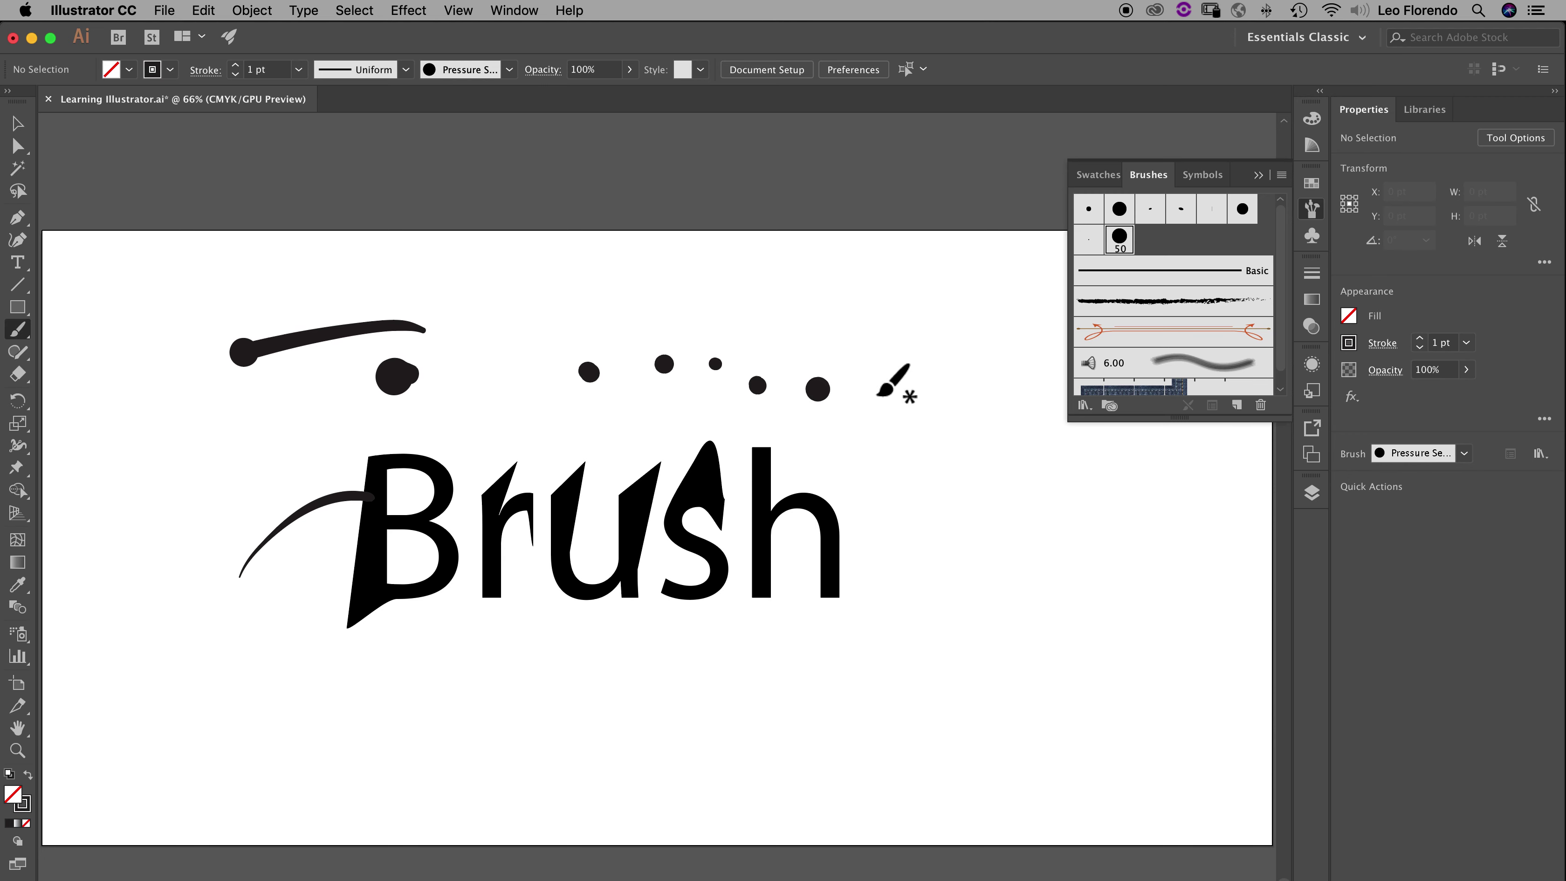
Step: Paint tapered strokes arching over 'sh', at the upper right, and sweeping beneath the word
{"action": "left_click", "coordinate": [663, 303]}
{"action": "mouse_move", "coordinate": [663, 304]}
{"action": "left_mouse_down"}
{"action": "mouse_move", "coordinate": [819, 320]}
{"action": "mouse_move", "coordinate": [890, 360]}
{"action": "mouse_move", "coordinate": [920, 390]}
{"action": "mouse_move", "coordinate": [927, 525]}
{"action": "mouse_move", "coordinate": [884, 652]}
{"action": "mouse_move", "coordinate": [653, 749]}
{"action": "left_mouse_up"}
{"action": "left_click", "coordinate": [927, 438]}
{"action": "left_click_drag", "start_coordinate": [554, 694], "coordinate": [726, 670]}
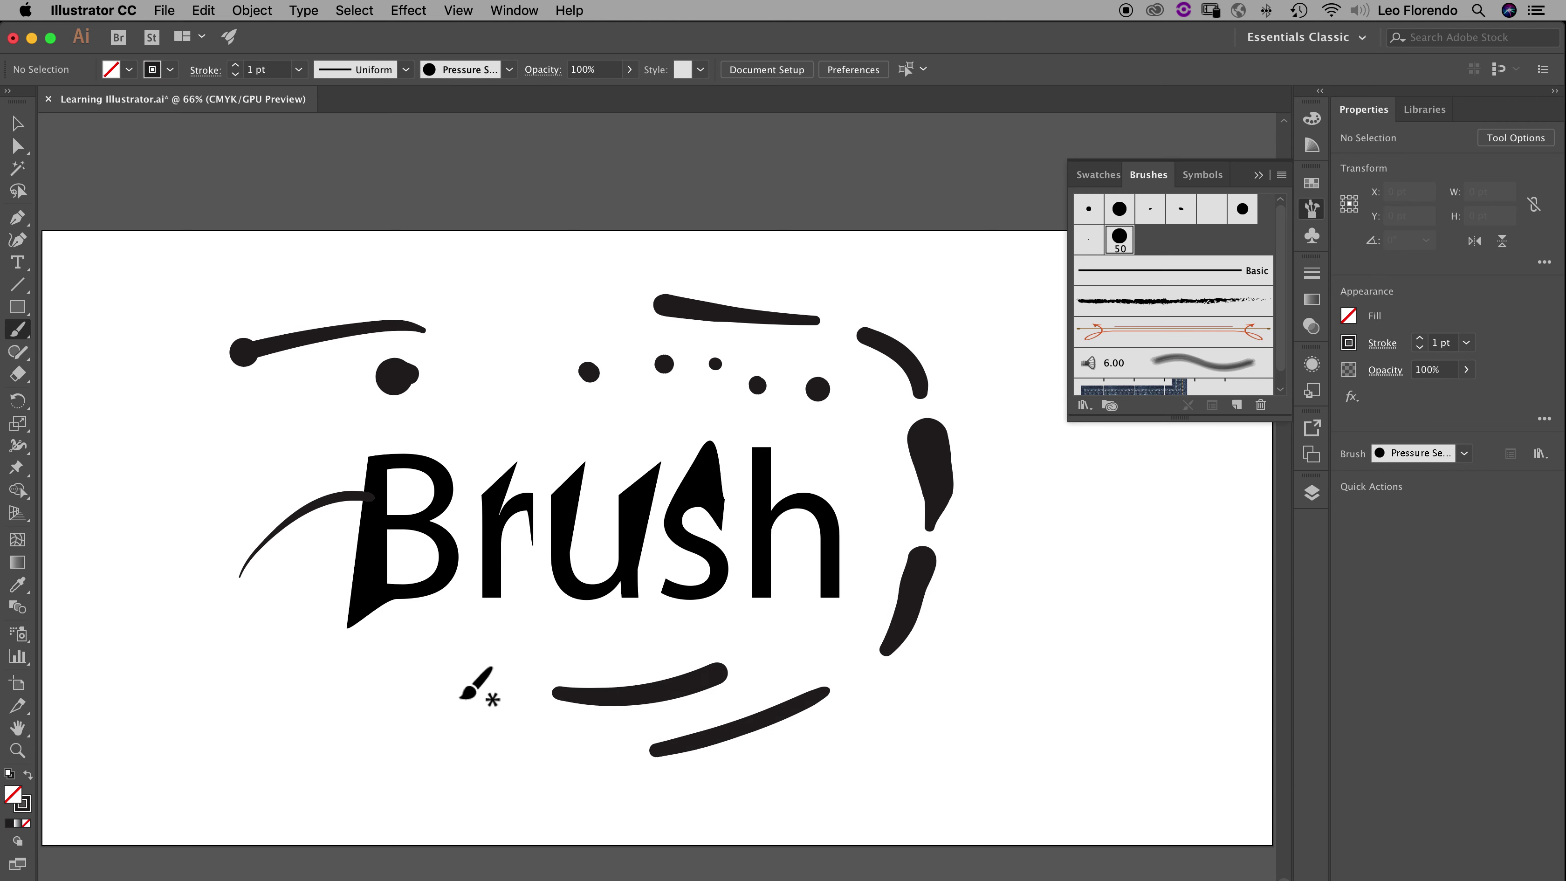
{"action": "left_click_drag", "start_coordinate": [399, 700], "coordinate": [439, 686]}
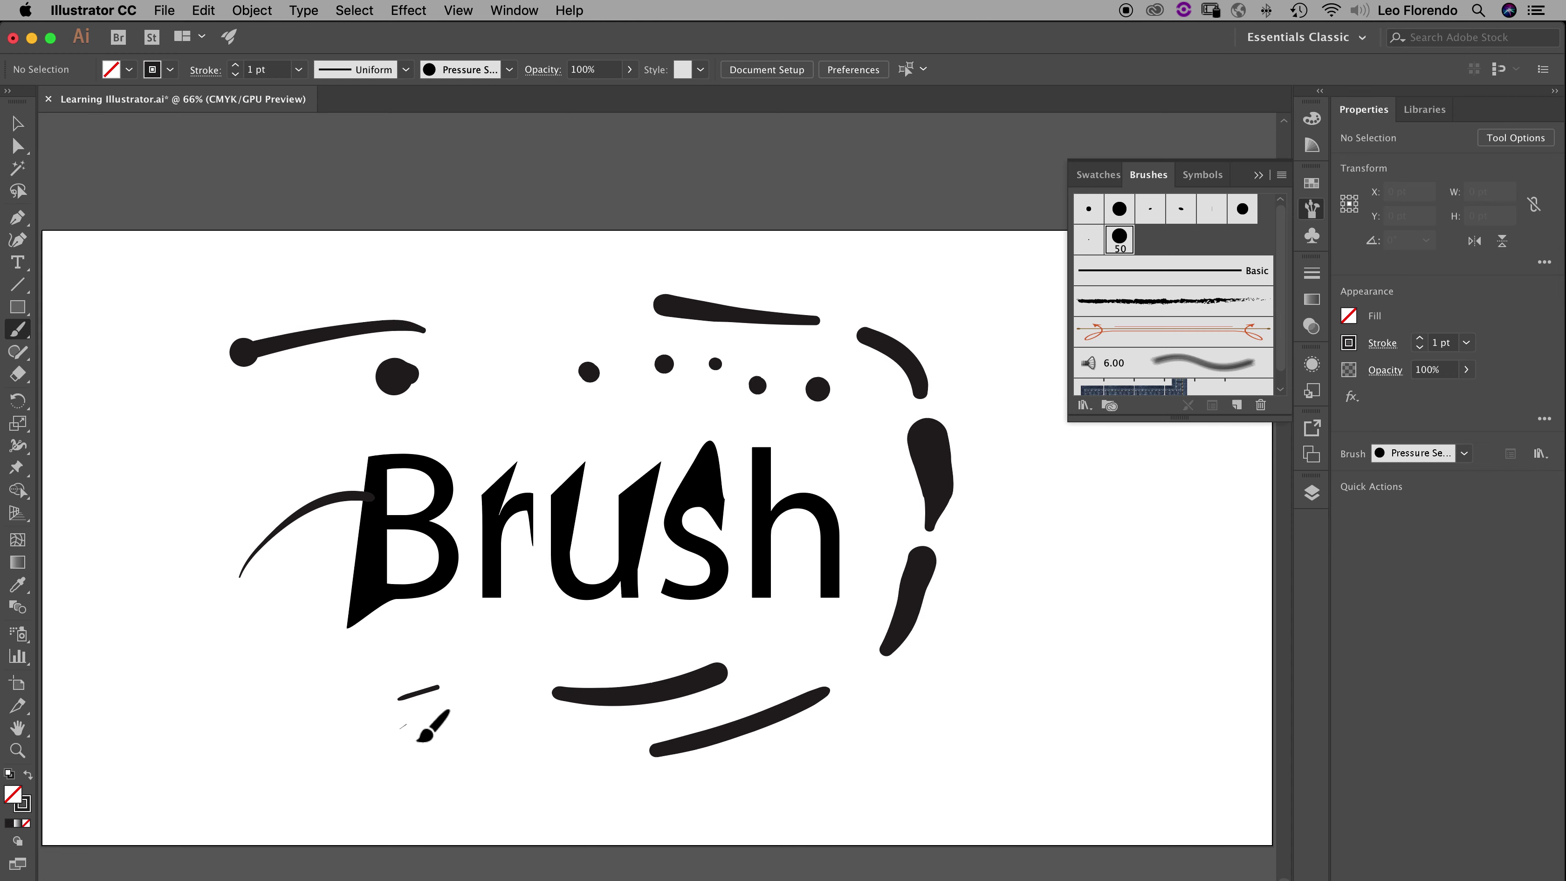
{"action": "left_click_drag", "start_coordinate": [399, 734], "coordinate": [715, 611]}
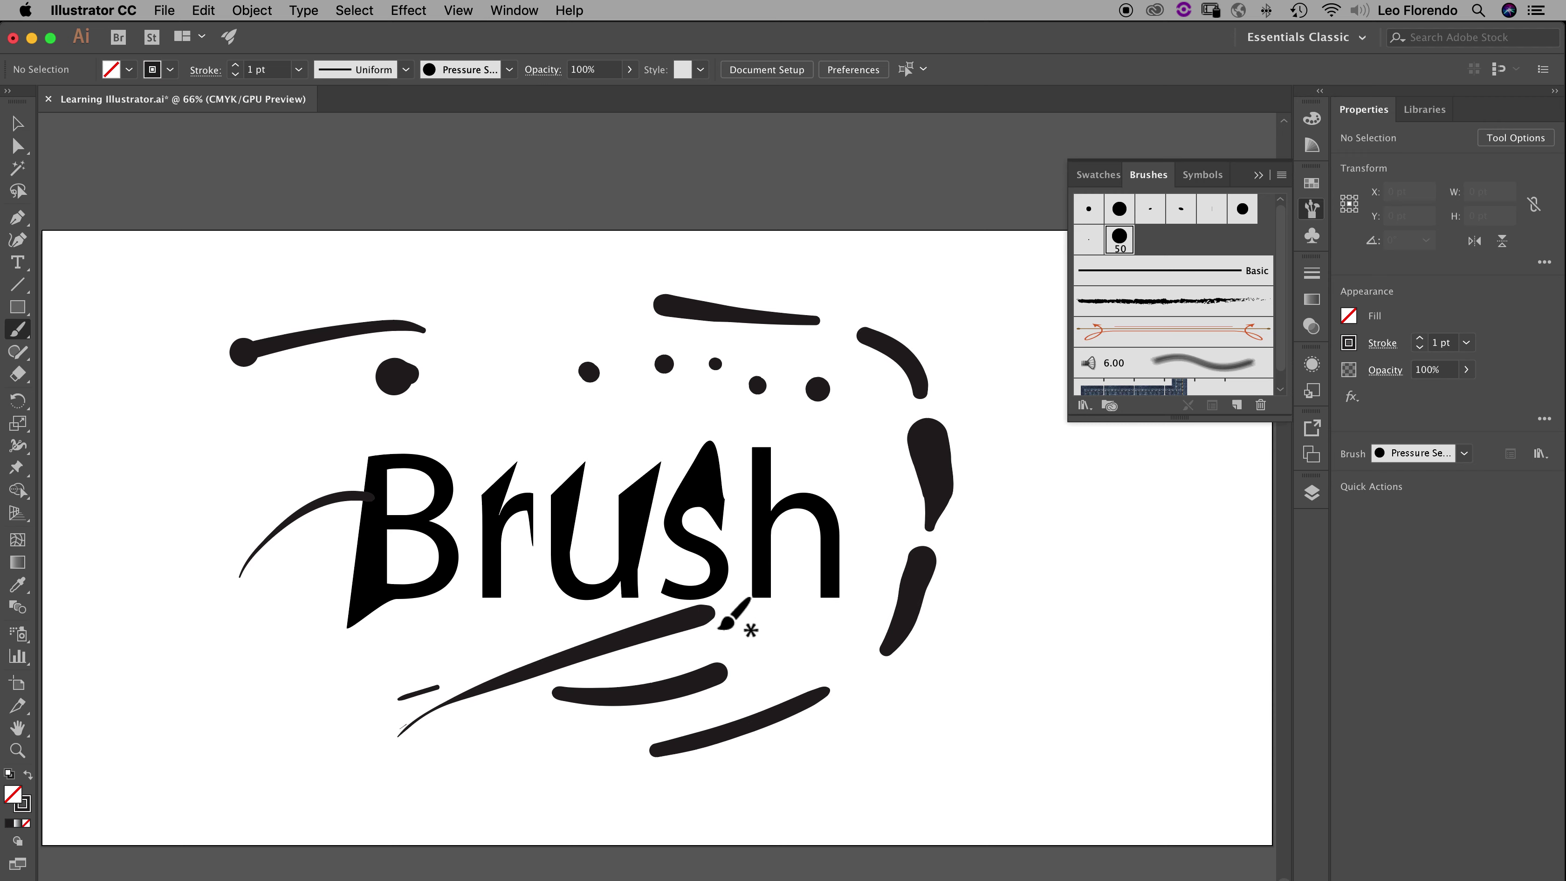